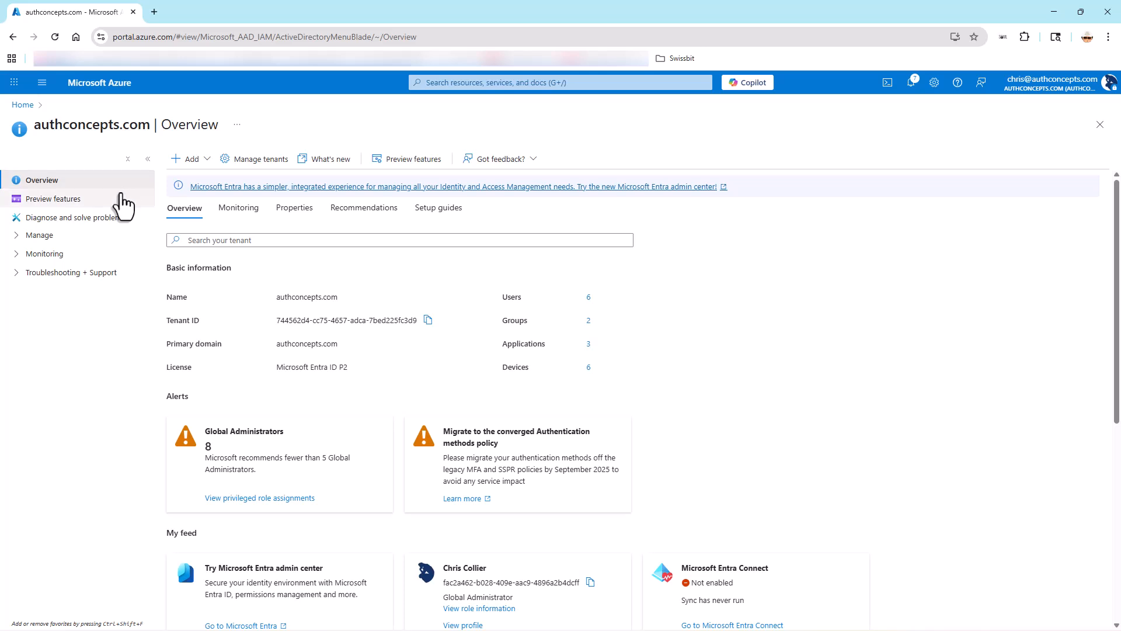
# Start adding a new enterprise application and search the Microsoft Entra App Gallery for "Cisco Secure Firewall".
pyautogui.click(46, 234)
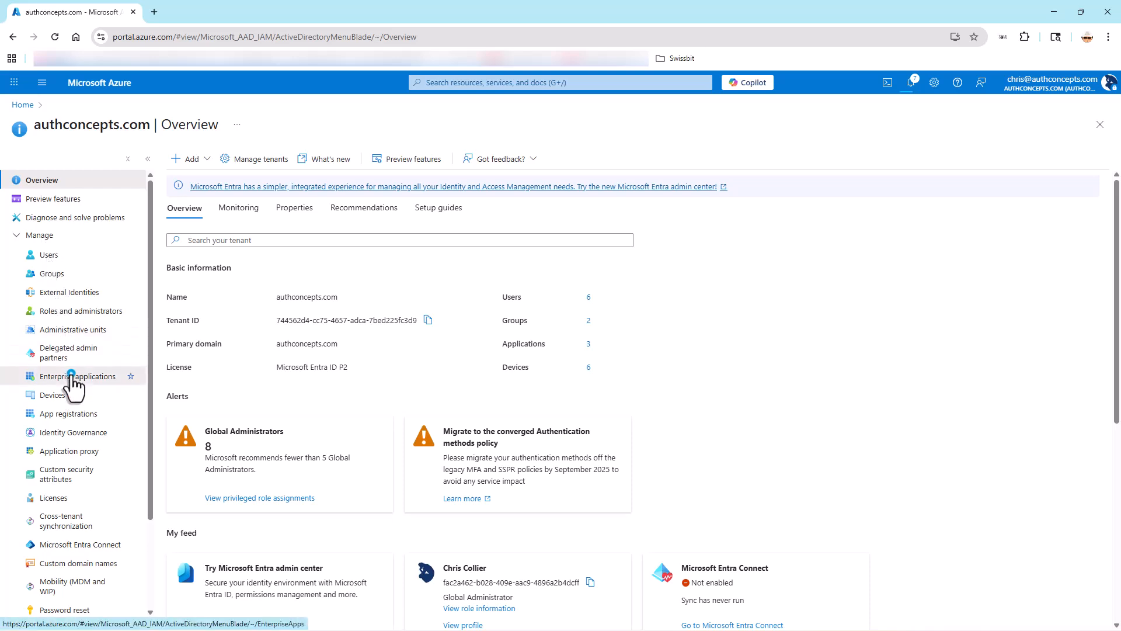
pyautogui.click(71, 376)
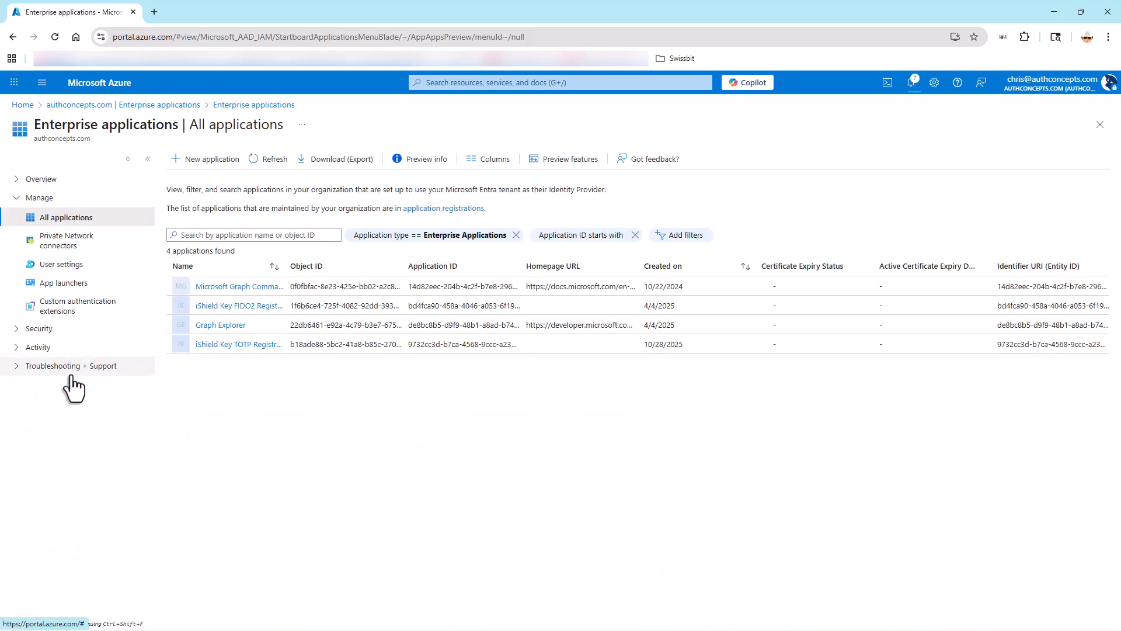
pyautogui.click(217, 166)
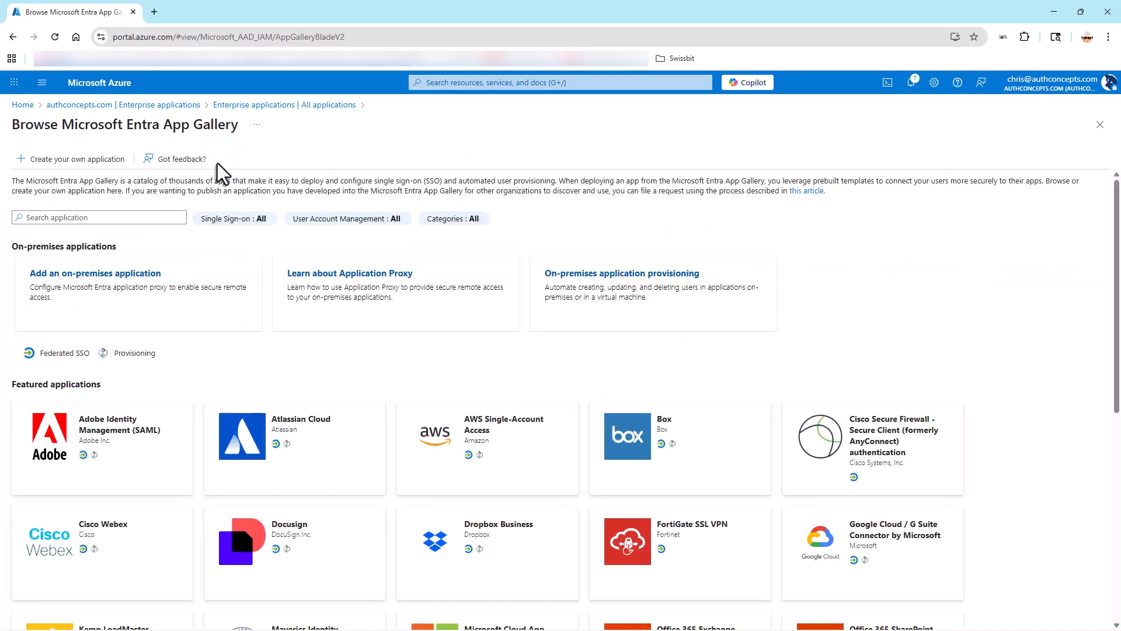
pyautogui.click(63, 219)
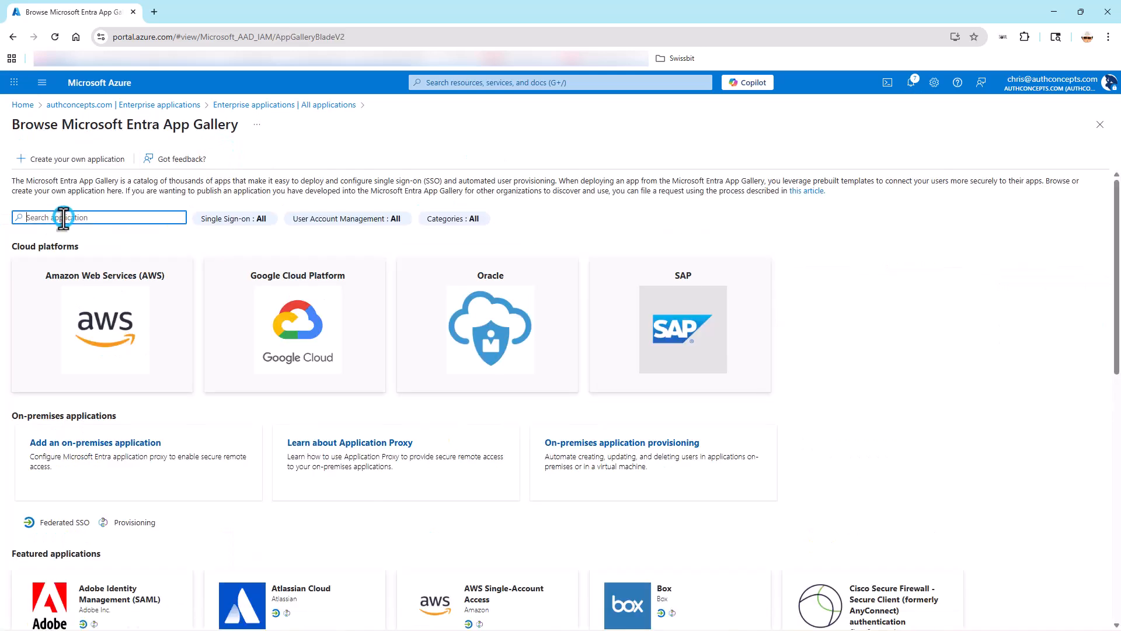
pyautogui.write('cisco Secure Firewa')
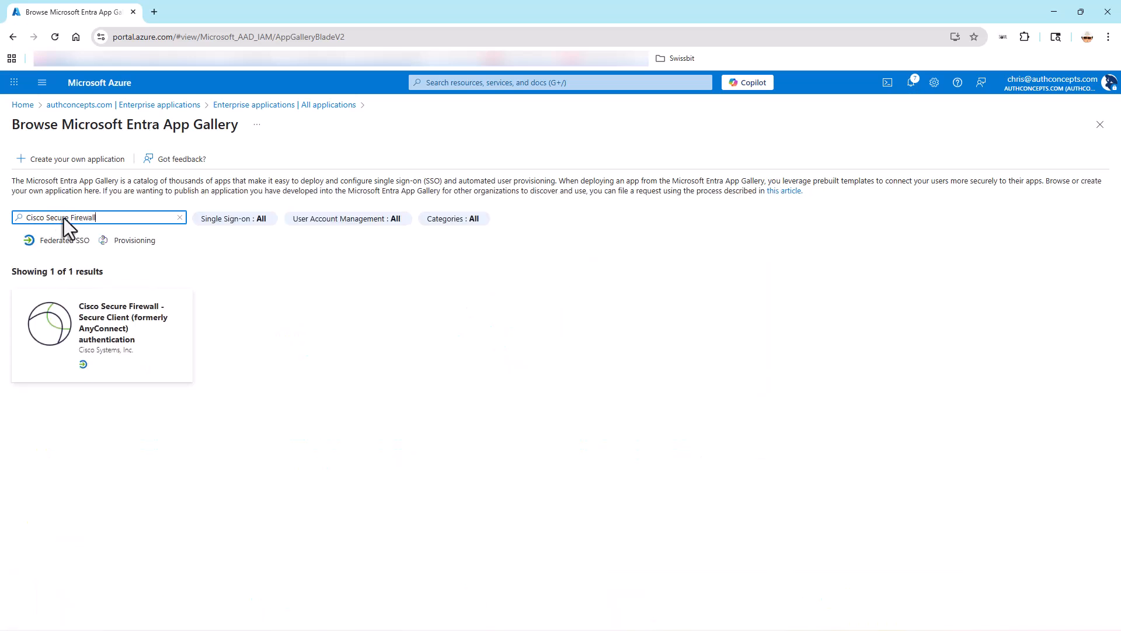
# Create the Cisco Secure Firewall gallery application with the name shortened to "Cisco Secure Firewall - Secure Client authentication".
pyautogui.click(42, 325)
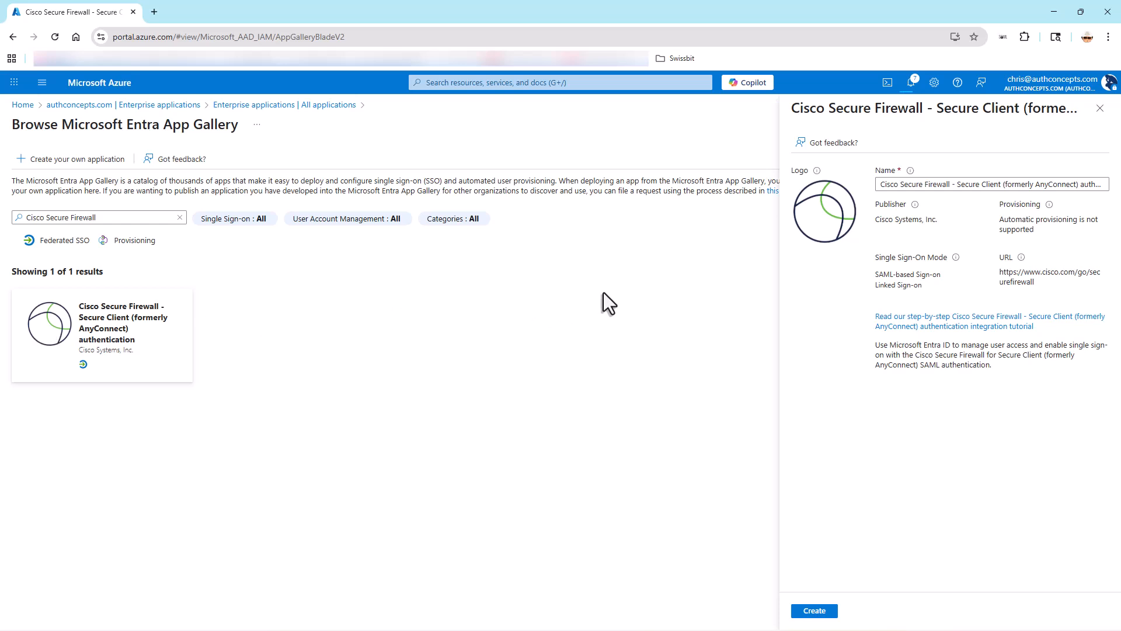
pyautogui.moveTo(1003, 184); pyautogui.dragTo(1084, 186)
pyautogui.press('BackSpace')
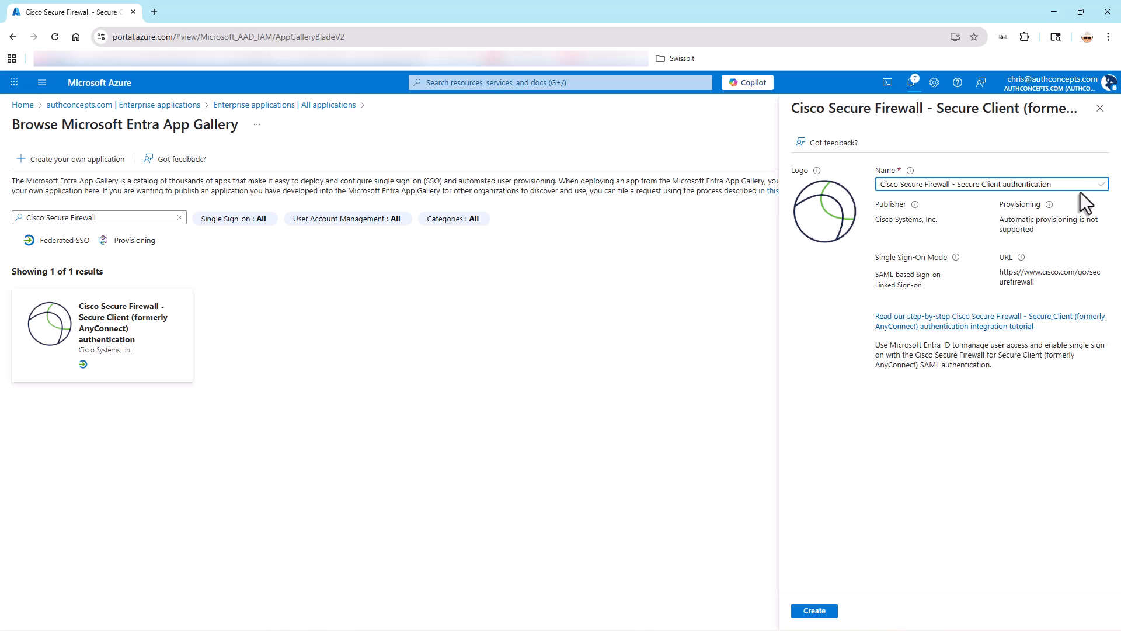
pyautogui.click(814, 610)
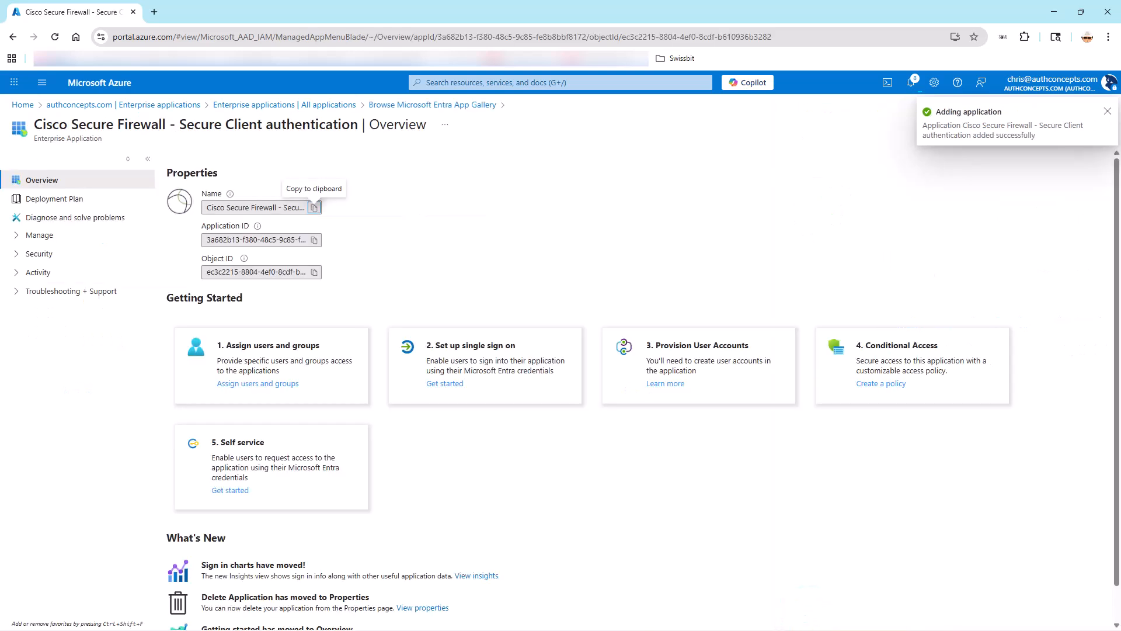
# Set up single sign-on for the new application with SAML as the sign-on method.
pyautogui.click(461, 382)
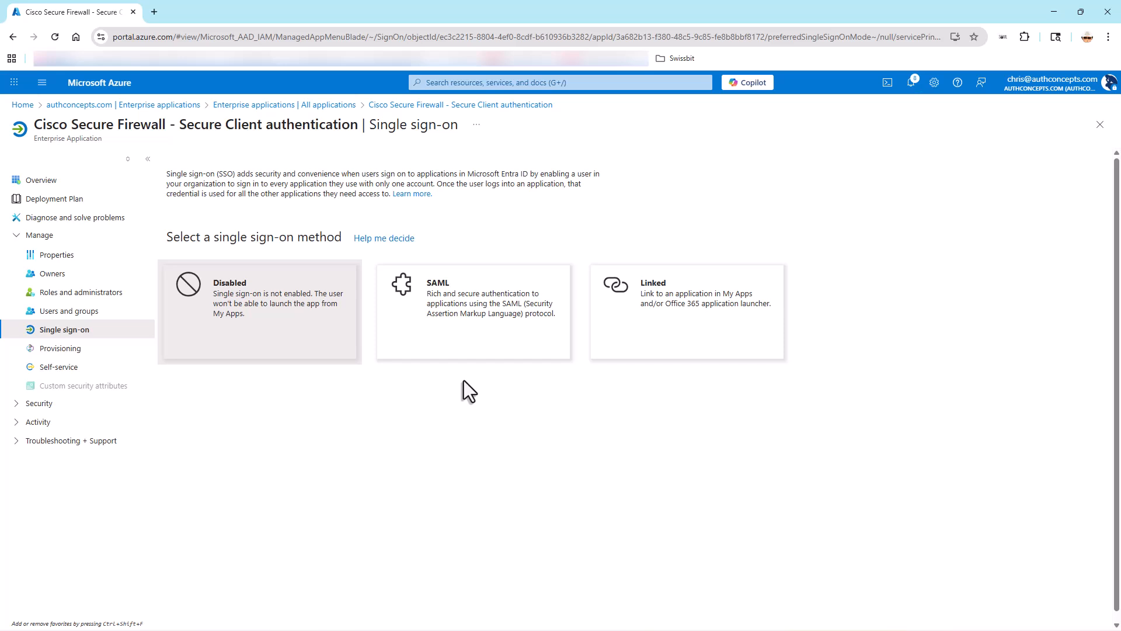
pyautogui.click(463, 332)
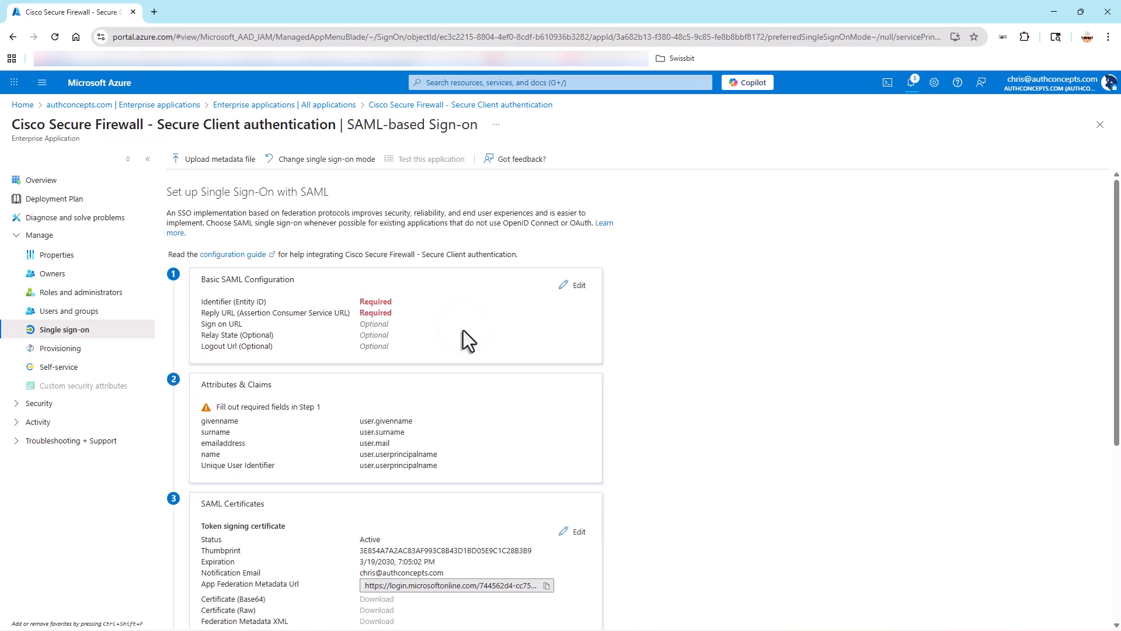
# Add a new SAML token signing certificate, enter the notification email address, and save the certificate settings.
pyautogui.scroll(-4, 463, 331)
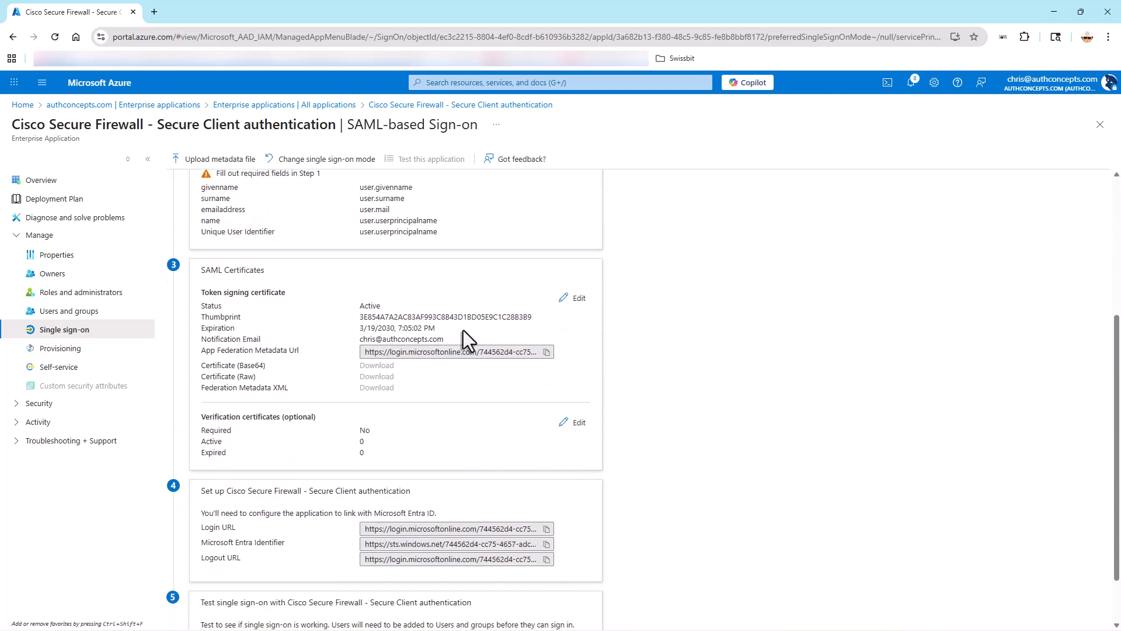
pyautogui.click(580, 300)
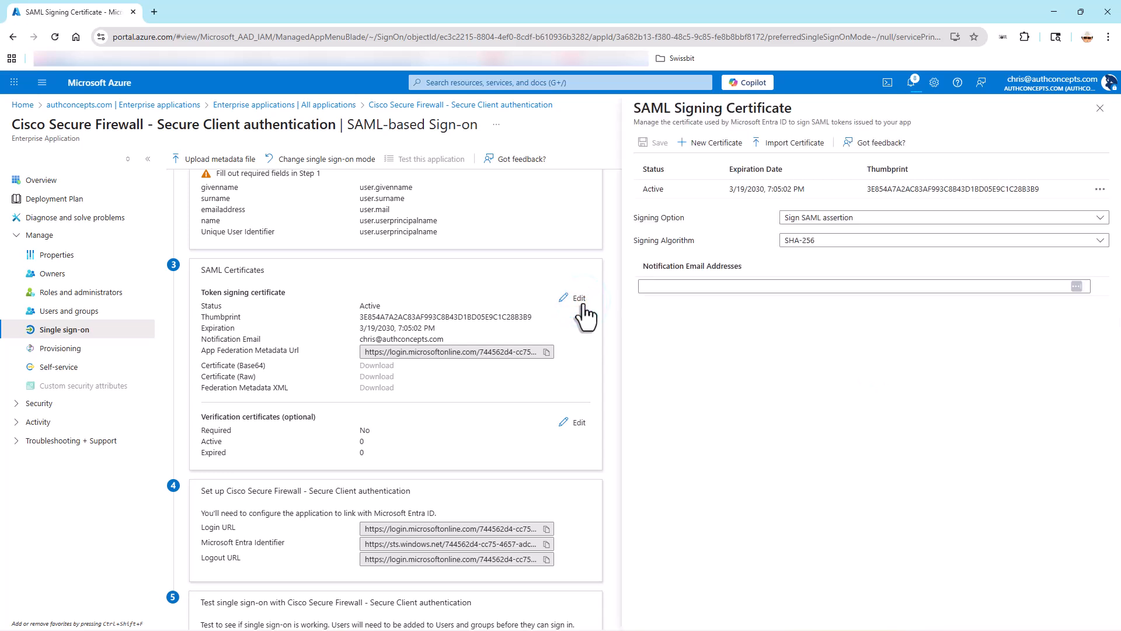
pyautogui.click(705, 142)
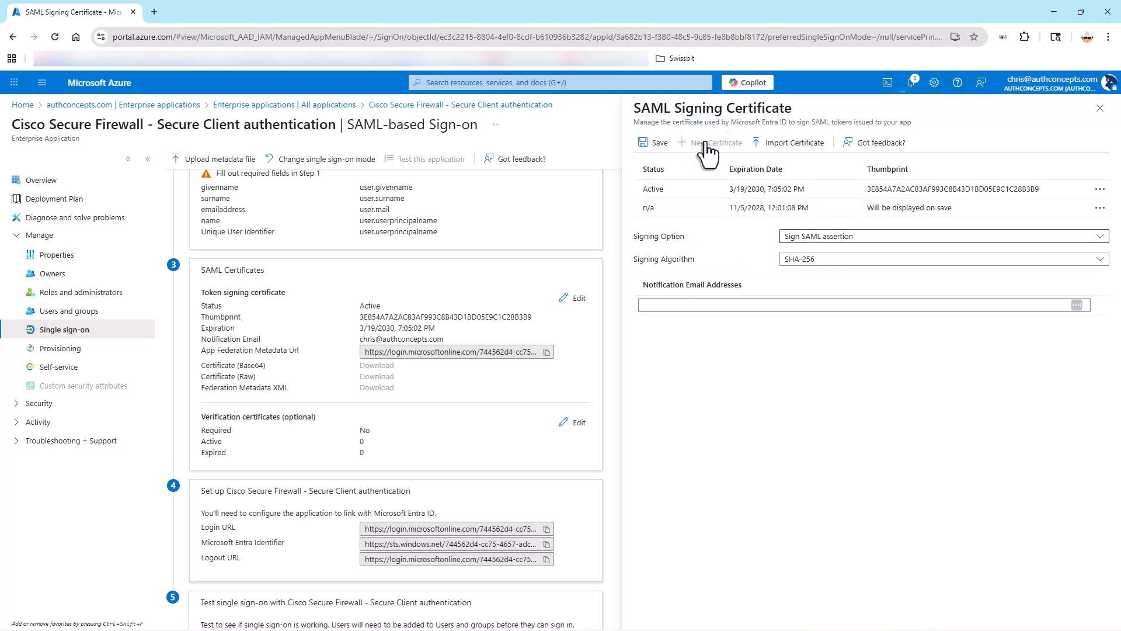
pyautogui.click(830, 304)
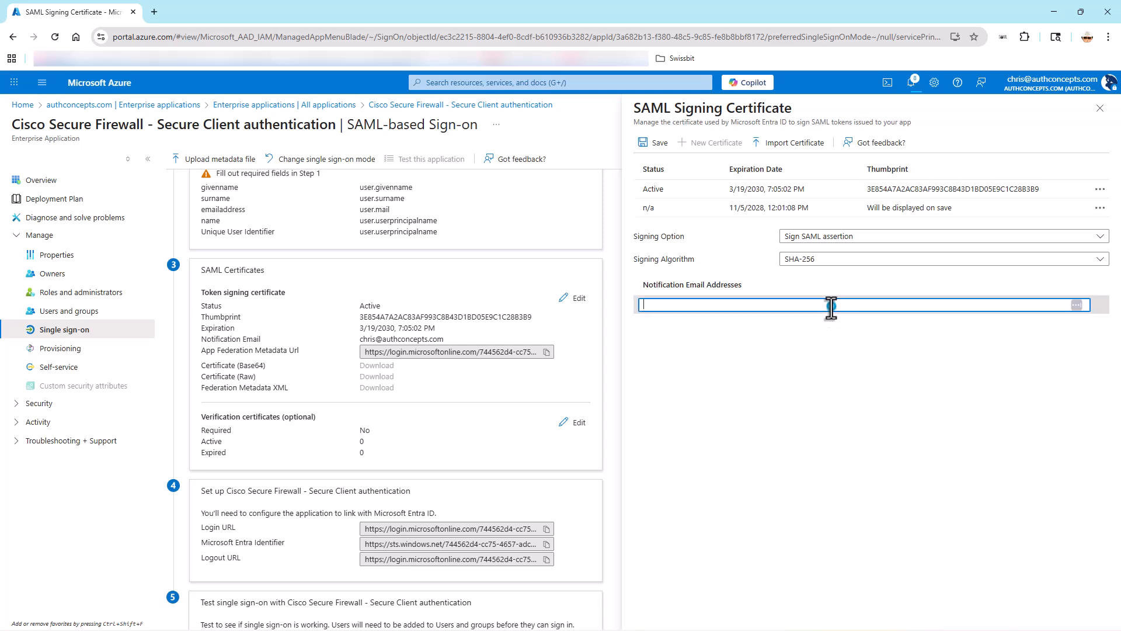
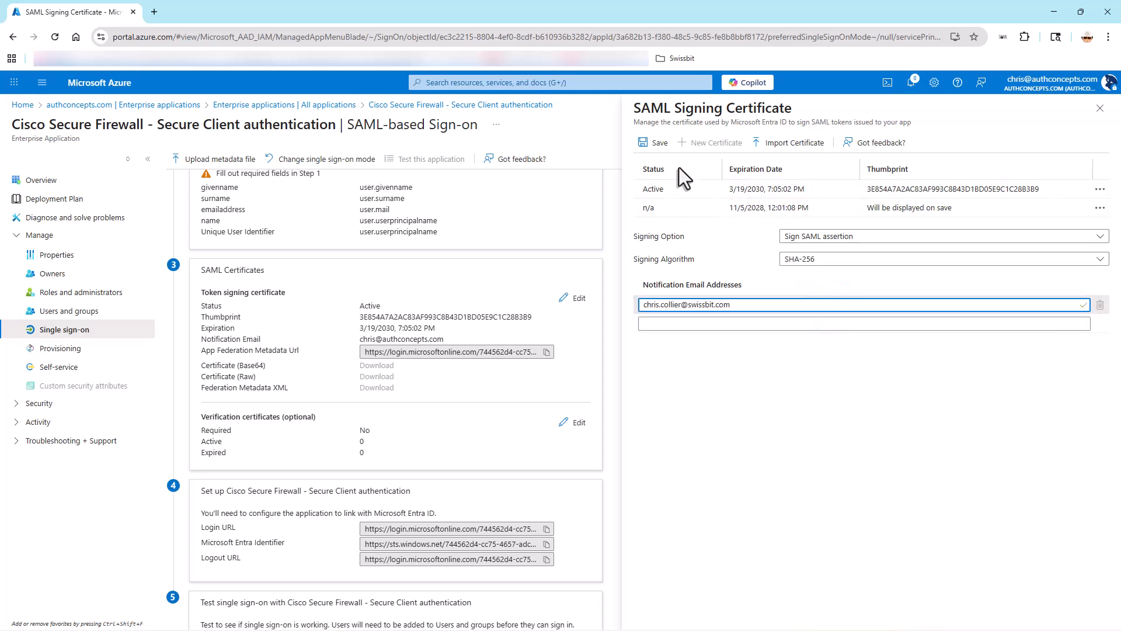
pyautogui.click(650, 144)
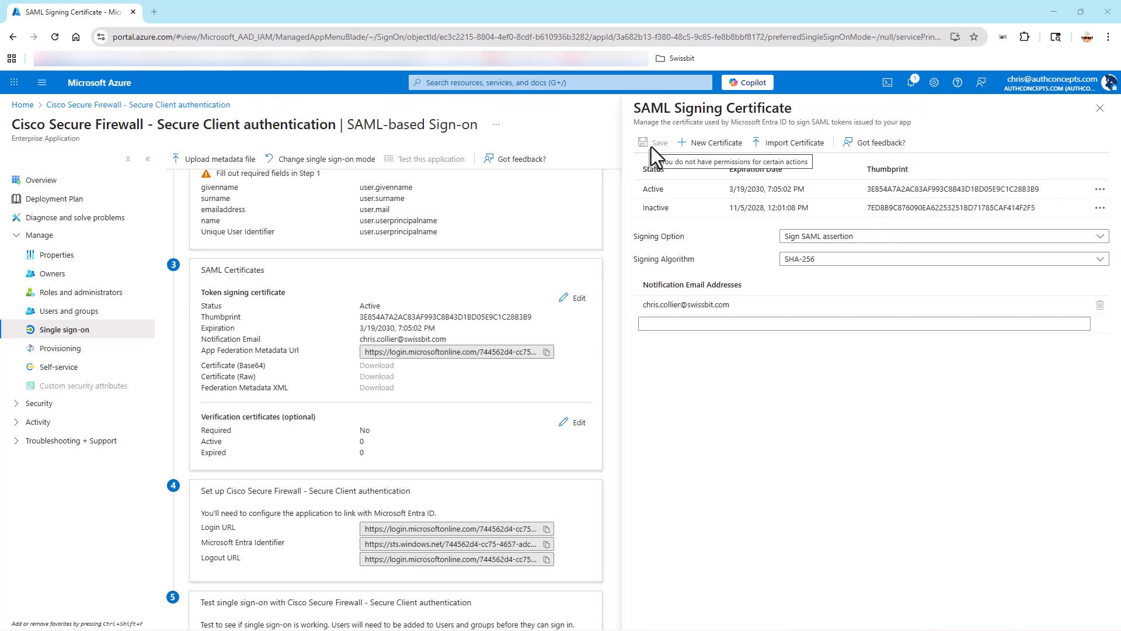
# Make the new, inactive SAML signing certificate the active one and confirm the activation.
pyautogui.click(1099, 208)
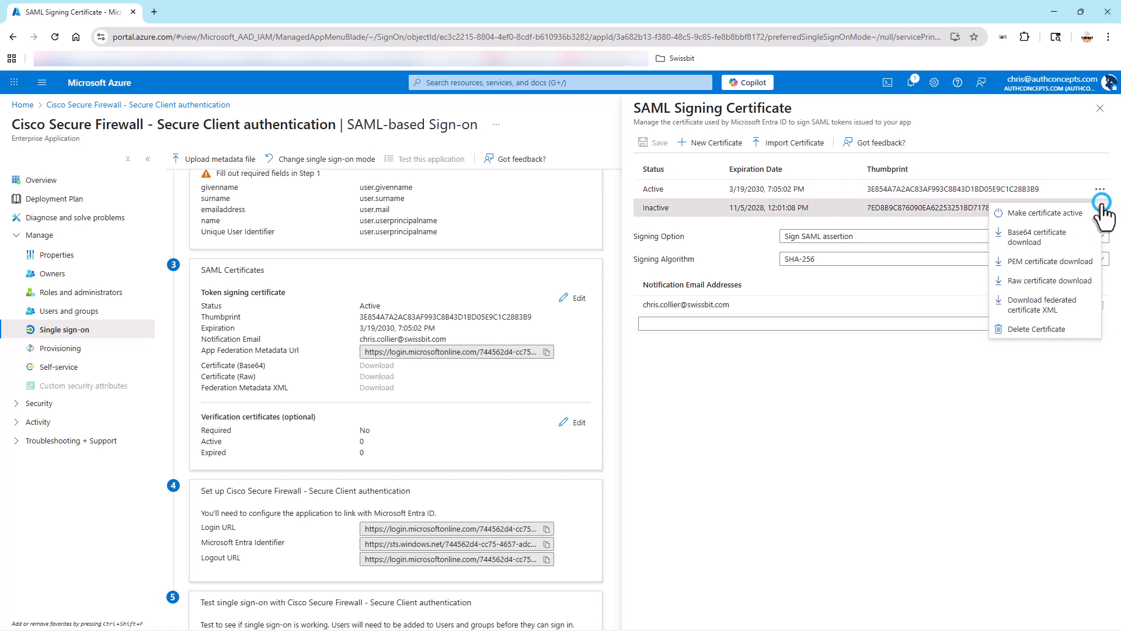
pyautogui.click(1059, 214)
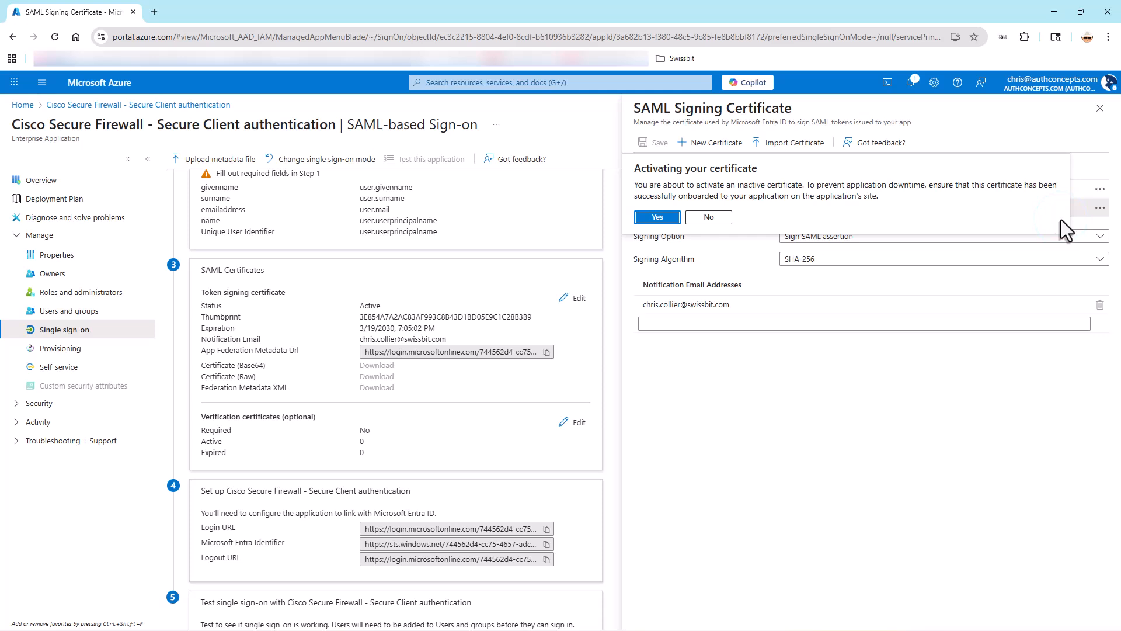
pyautogui.click(669, 220)
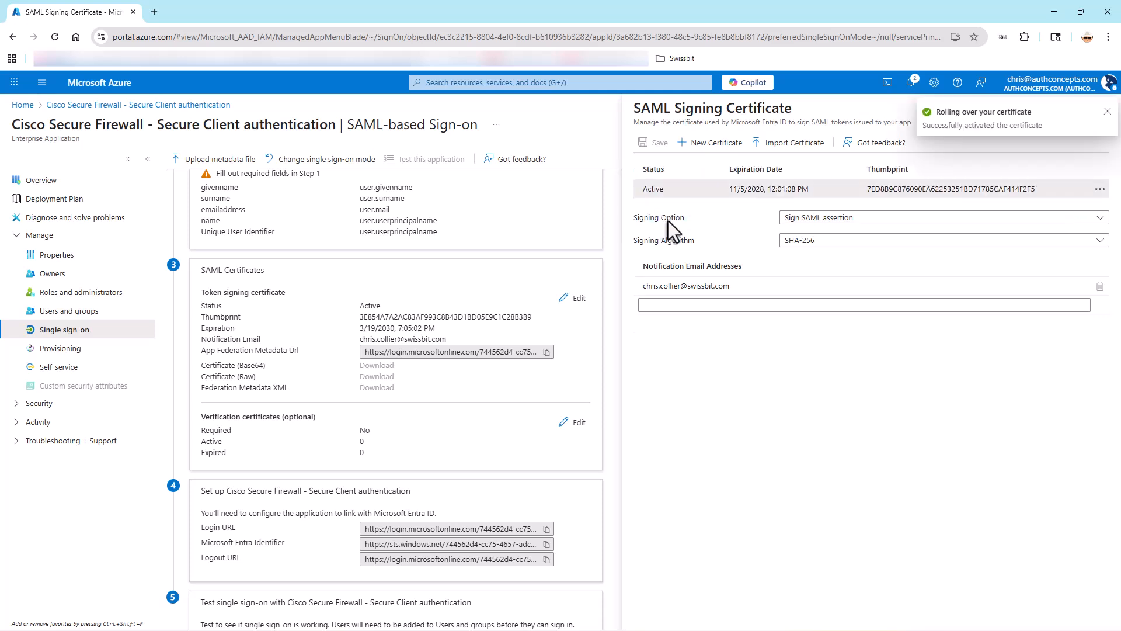
# Download the active SAML signing certificate in both PEM and Base64 formats.
pyautogui.click(1100, 189)
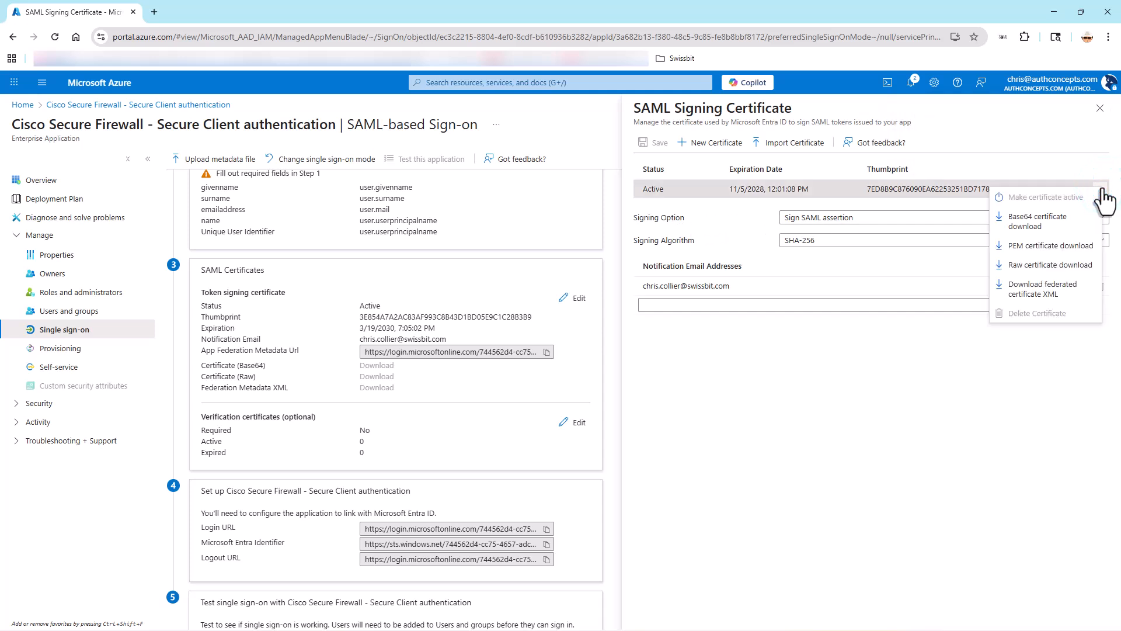
pyautogui.click(1029, 243)
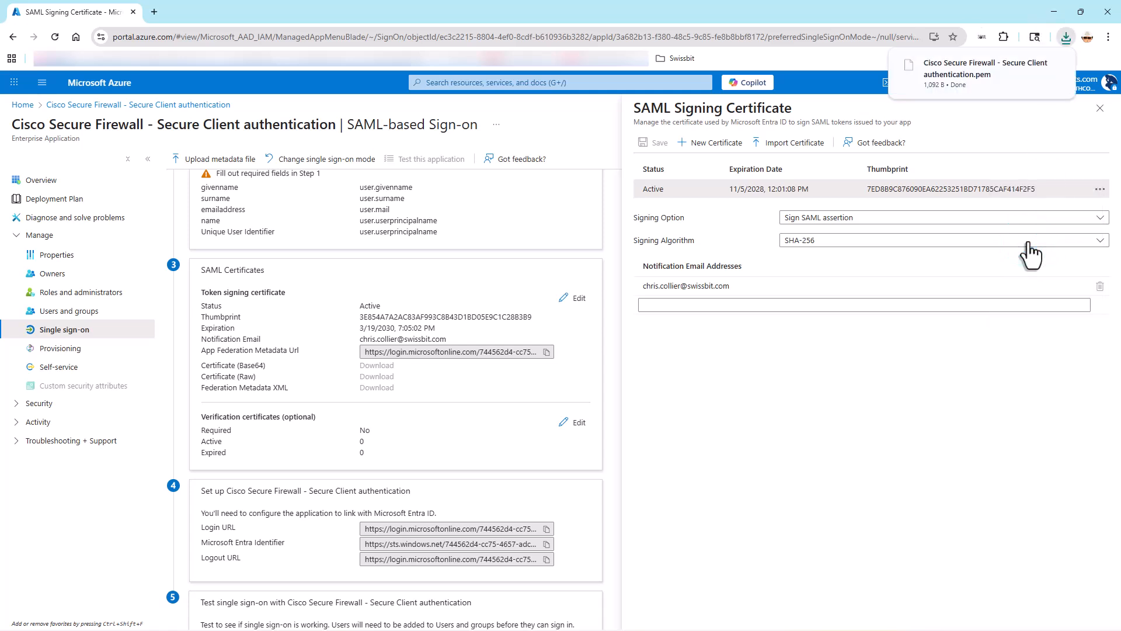
pyautogui.click(1101, 189)
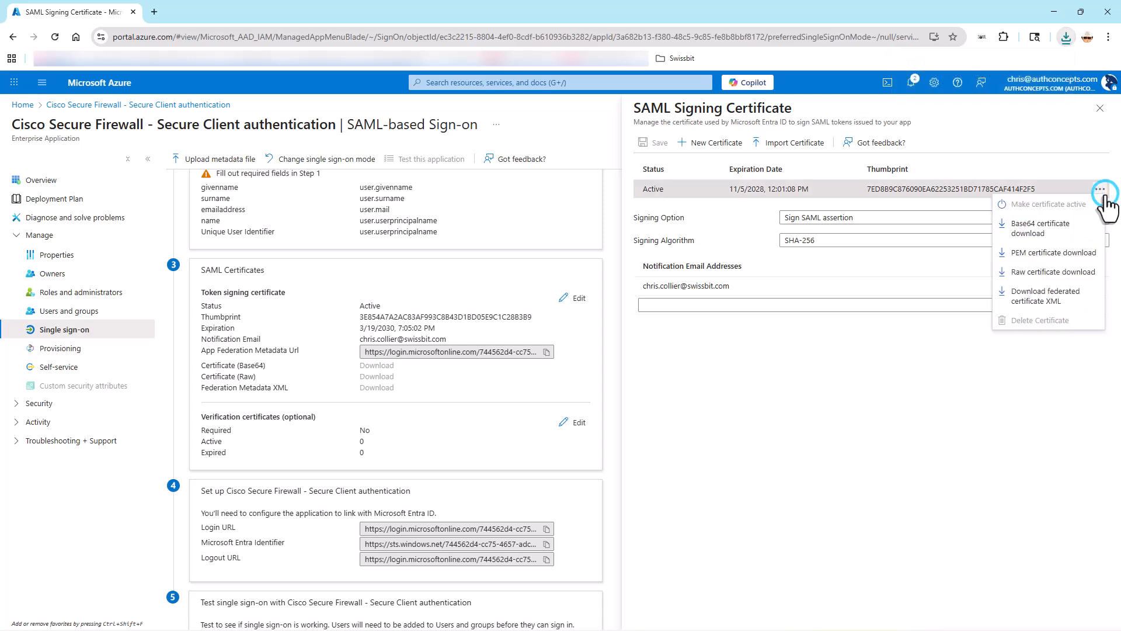
pyautogui.click(1022, 234)
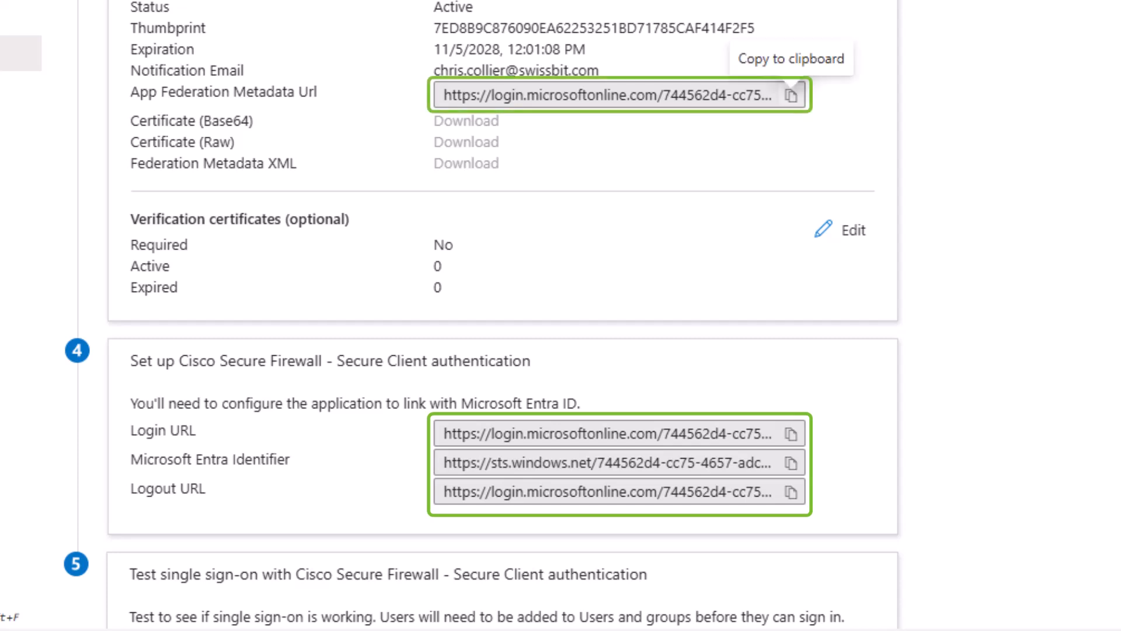
# Copy the App Federation Metadata Url and open it in a new browser tab.
pyautogui.click(791, 95)
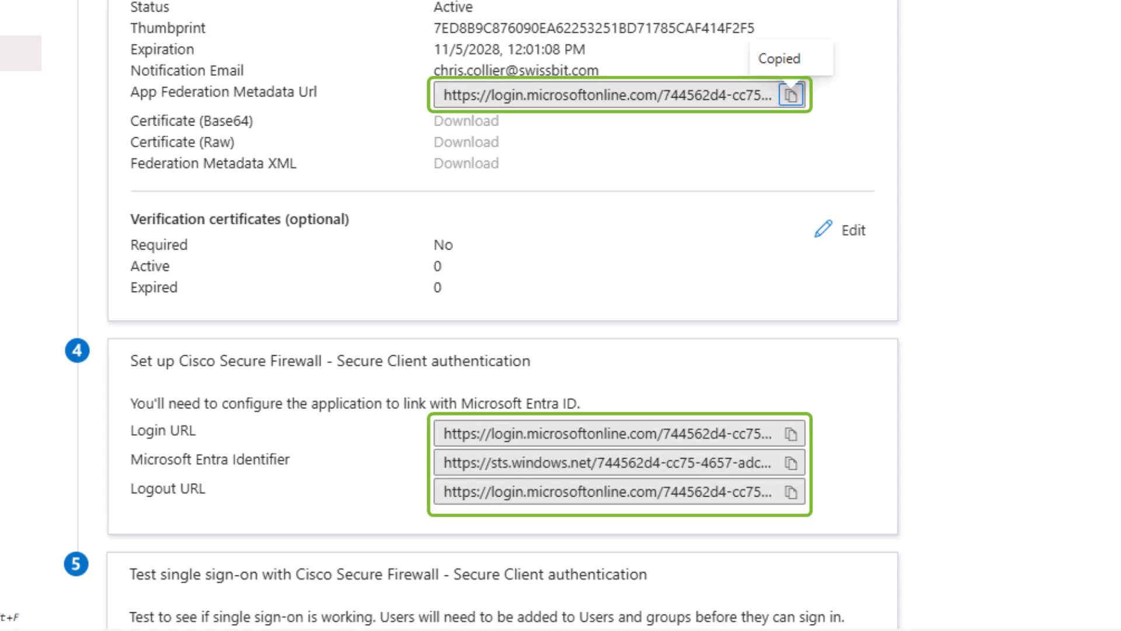
pyautogui.click(151, 12)
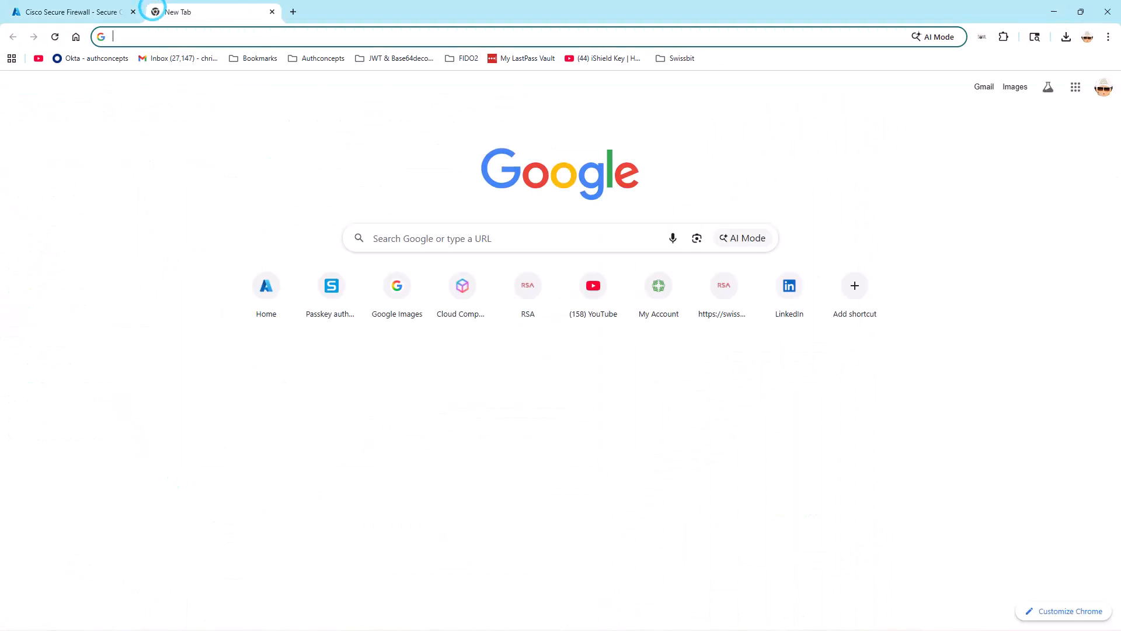
pyautogui.rightClick(155, 36)
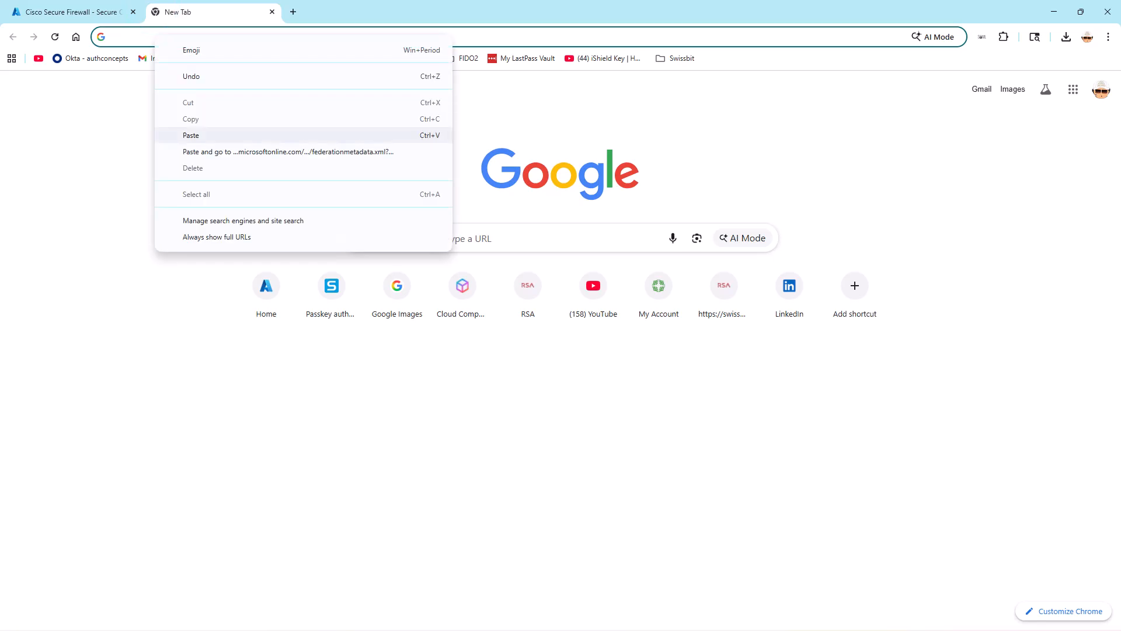
pyautogui.click(233, 151)
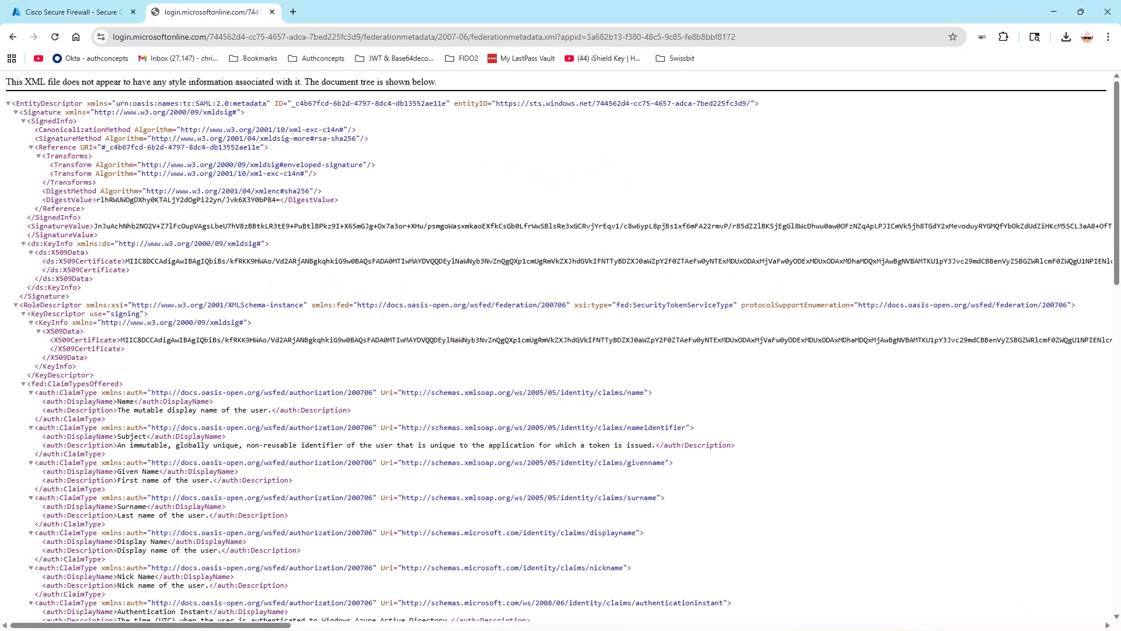
# Save the federation metadata page to the Downloads folder as federationmetadata.xml.
pyautogui.moveTo(1116, 138)
pyautogui.mouseDown()
pyautogui.moveTo(1116, 464)
pyautogui.moveTo(1116, 136)
pyautogui.mouseUp()
pyautogui.rightClick(727, 155)
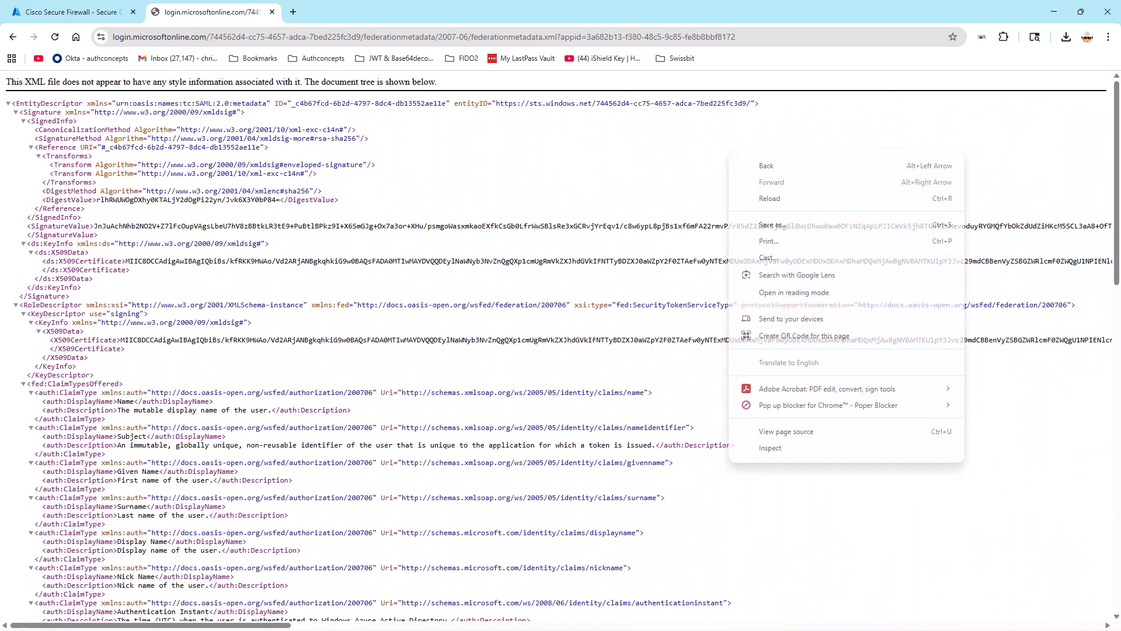
pyautogui.click(788, 228)
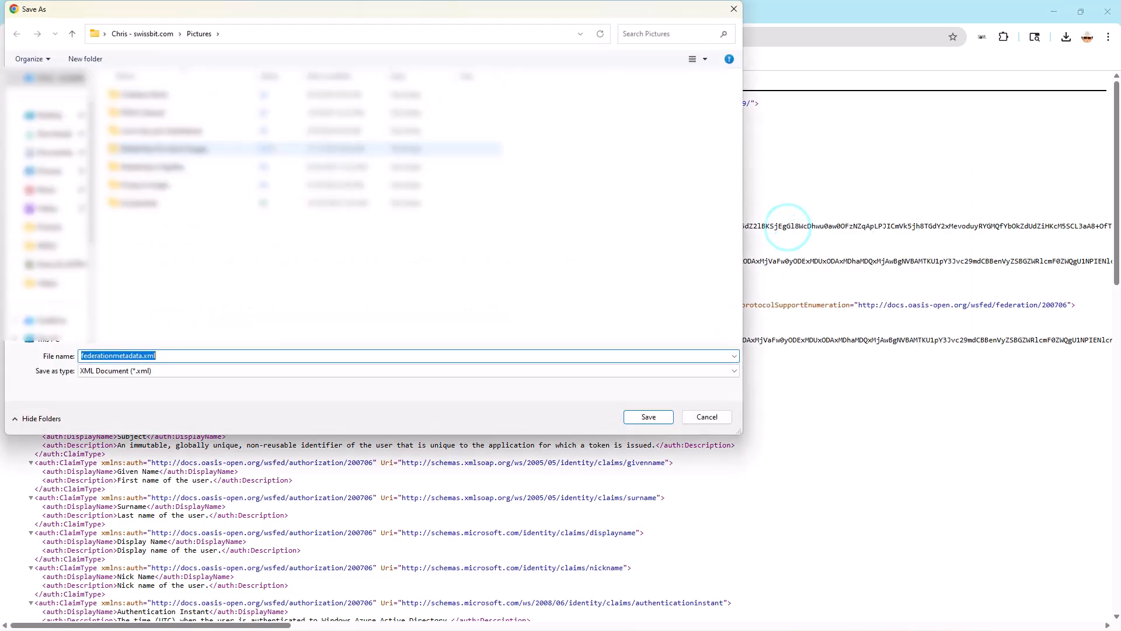
pyautogui.click(53, 130)
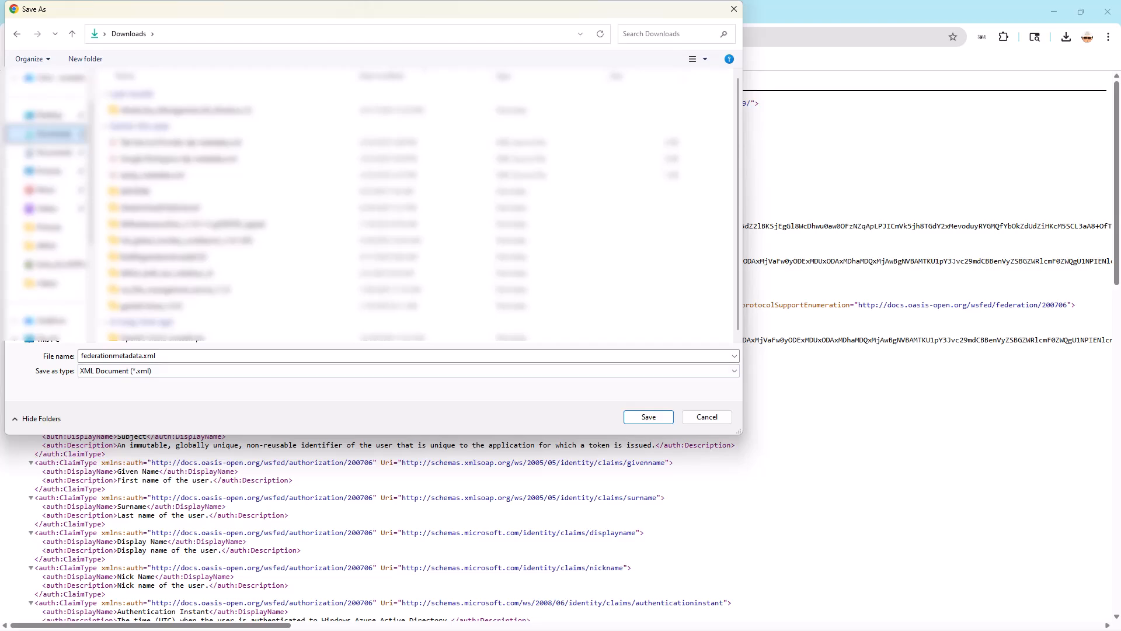
pyautogui.click(665, 417)
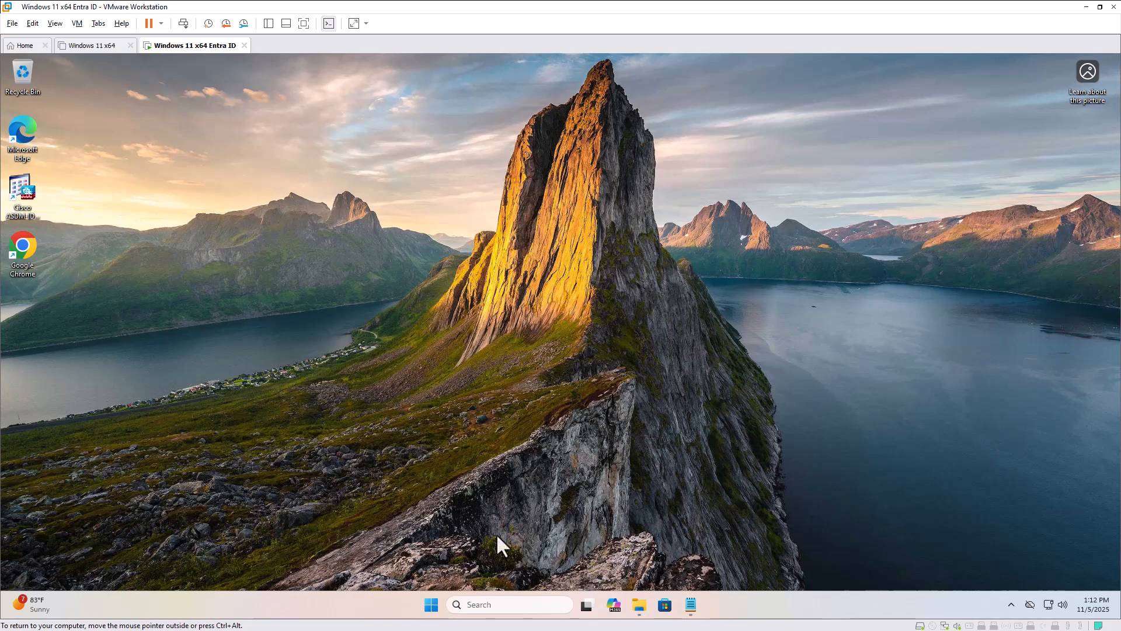
# Launch Cisco ASDM-IDM Launcher in the Windows 11 x64 Entra ID virtual machine and log in to the ASA device with the account password.
pyautogui.click(433, 605)
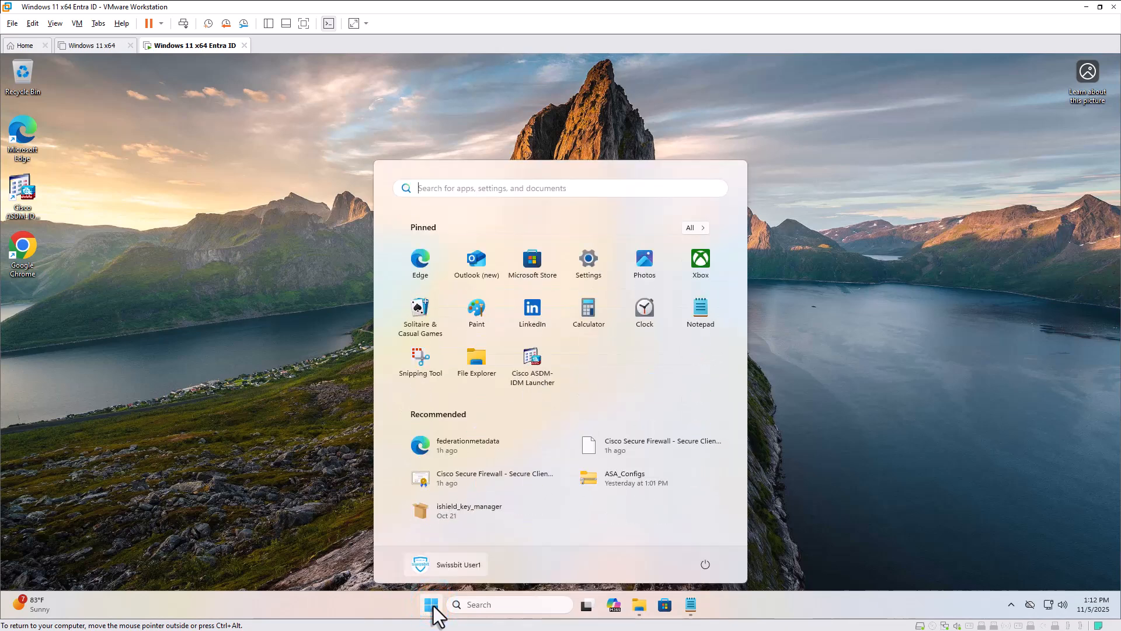
pyautogui.click(525, 376)
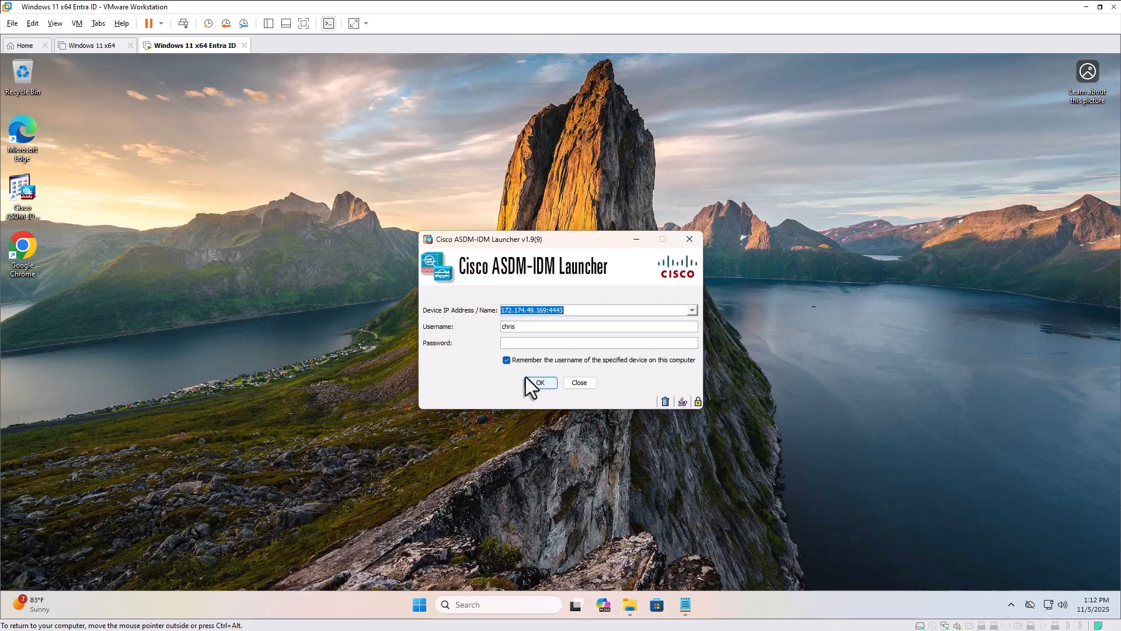
pyautogui.click(551, 342)
pyautogui.hotkey('ctrl', 'v')
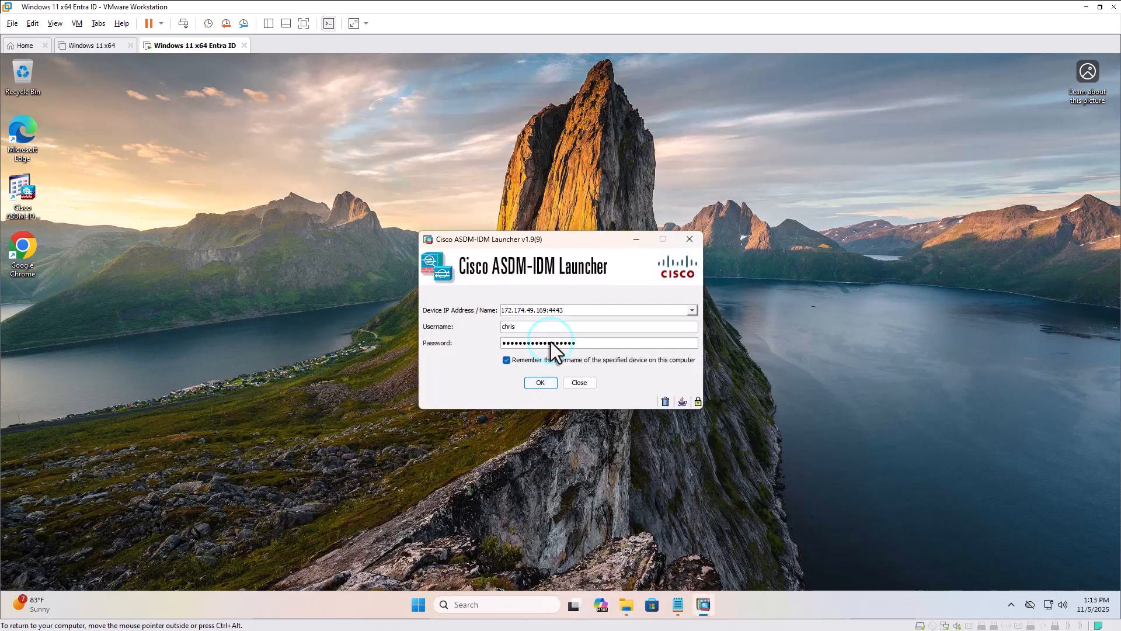
pyautogui.click(541, 383)
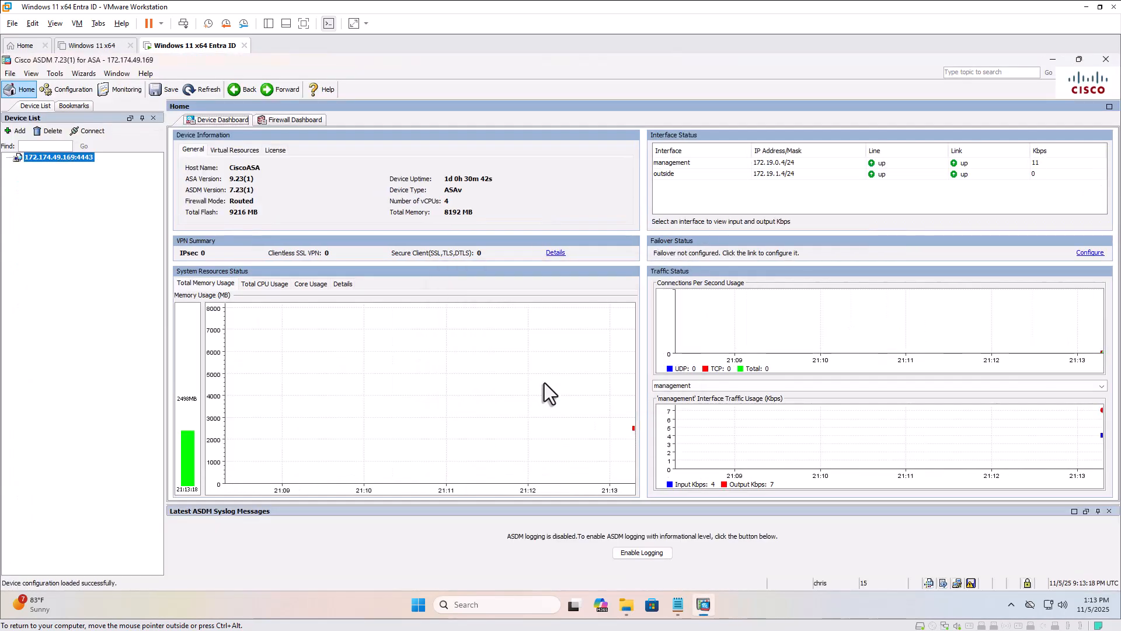
# Add a new CA certificate under the ASA's Device Management certificate settings, with the trustpoint name ENTRA-SAML-IDP.
pyautogui.click(83, 93)
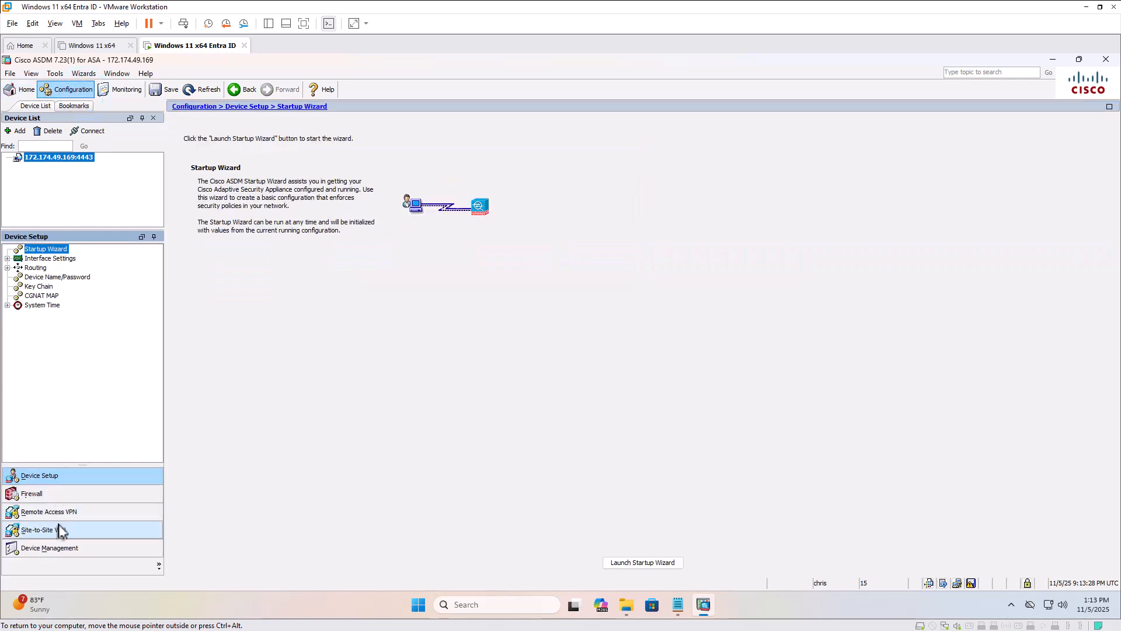
pyautogui.click(59, 548)
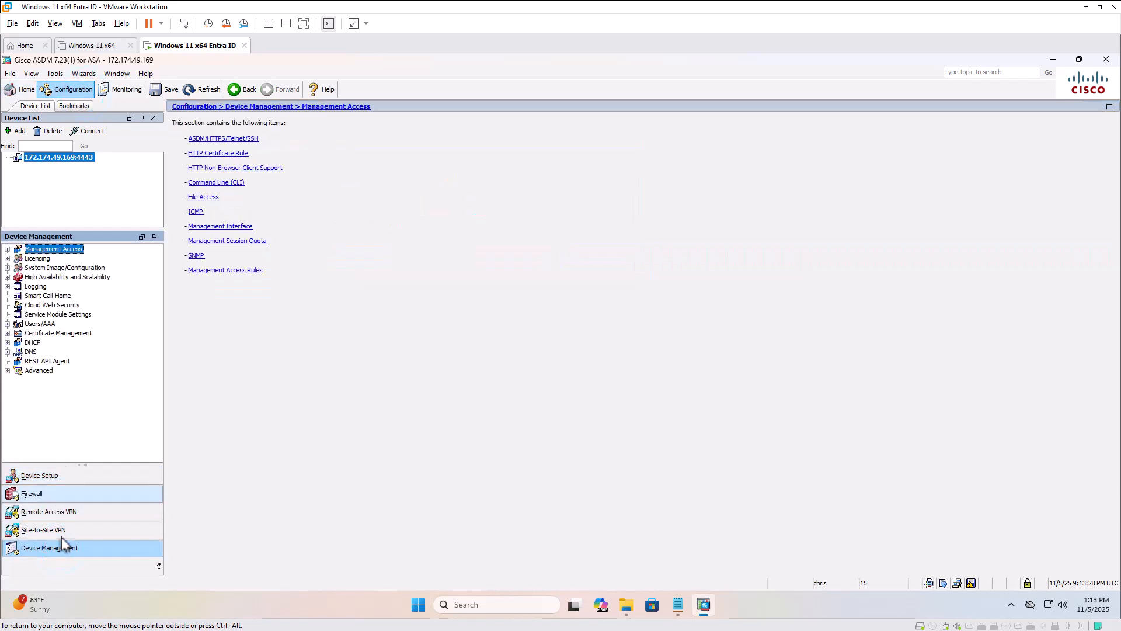
pyautogui.click(7, 333)
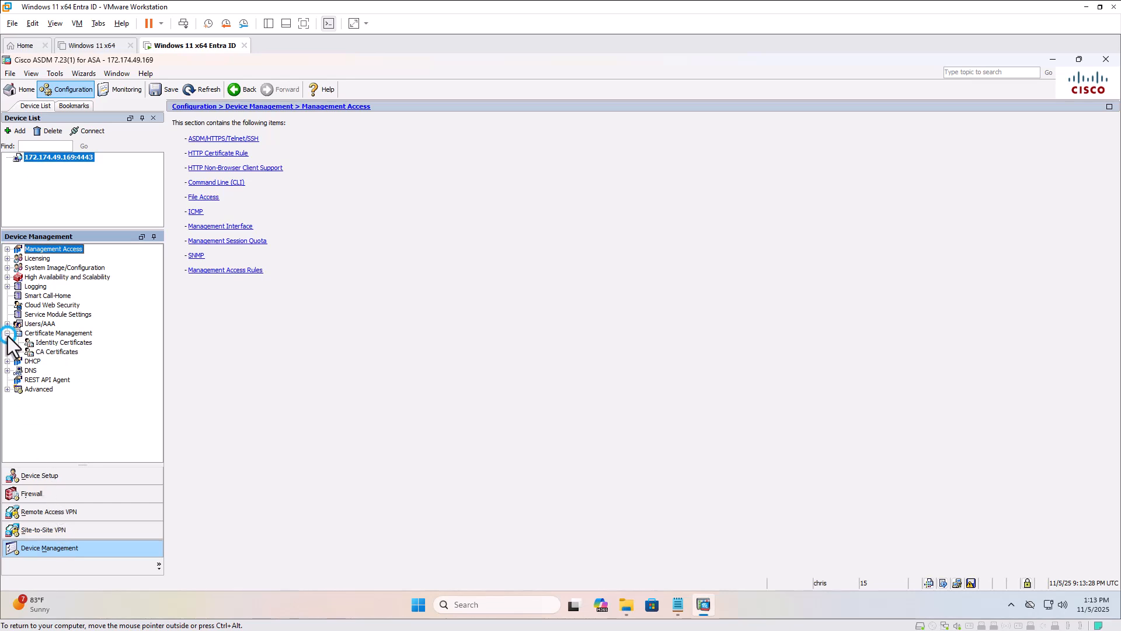
pyautogui.click(43, 353)
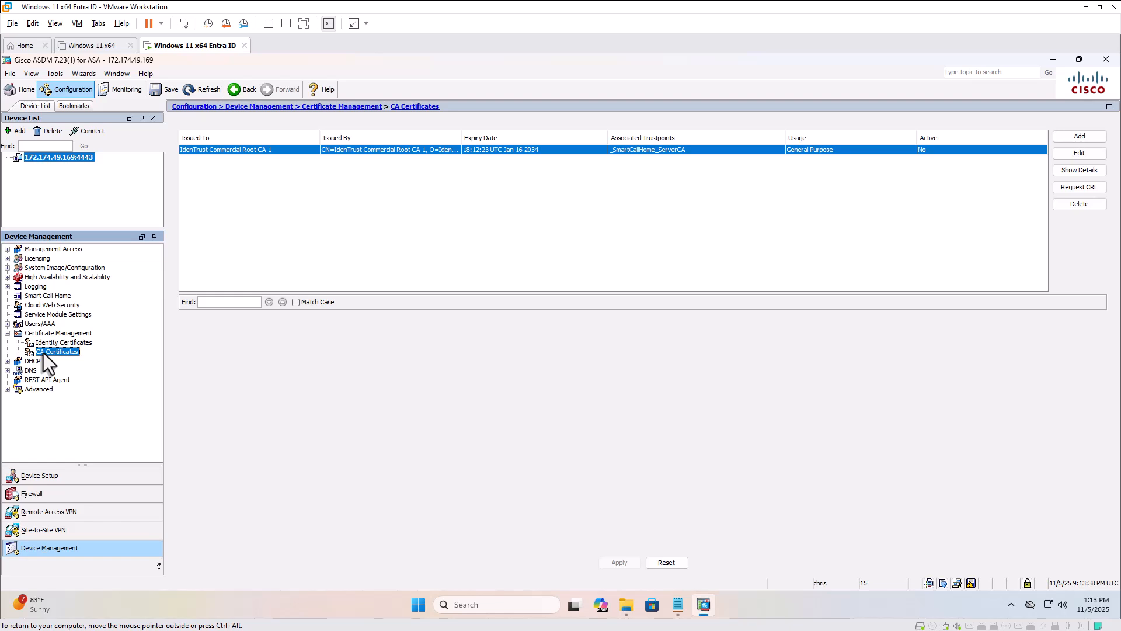
pyautogui.click(1073, 140)
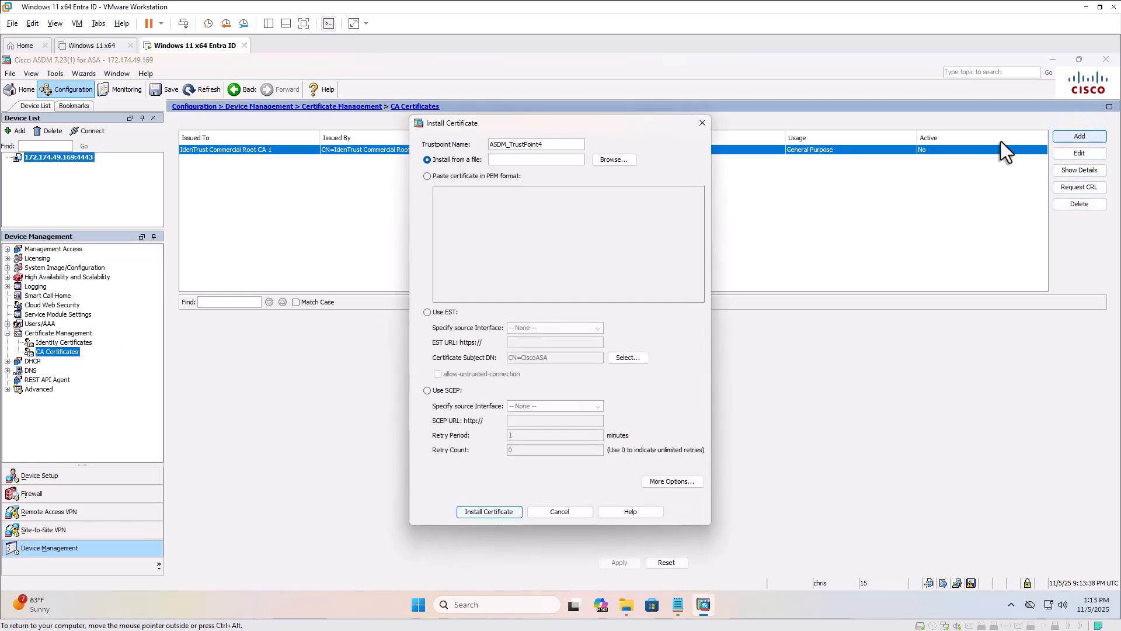
pyautogui.doubleClick(575, 144)
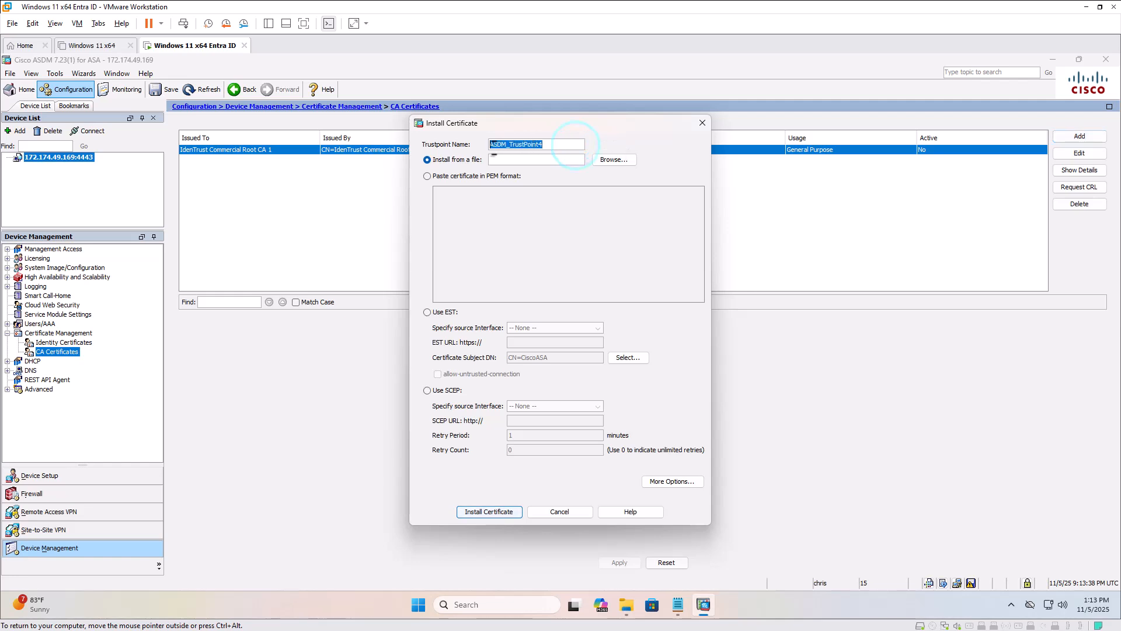
pyautogui.write('ENTRA-SAML-IDP')
# Choose the downloaded SAML signing certificate in the user's Downloads folder as the file to install from.
pyautogui.click(614, 160)
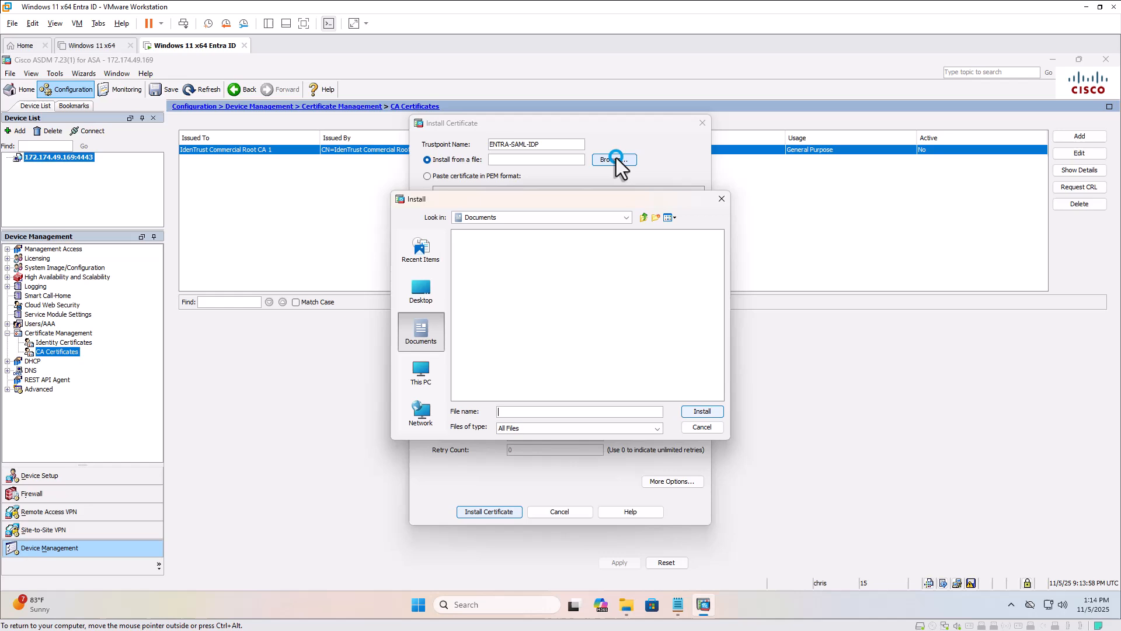
pyautogui.click(421, 370)
pyautogui.doubleClick(485, 236)
pyautogui.doubleClick(472, 298)
pyautogui.doubleClick(470, 278)
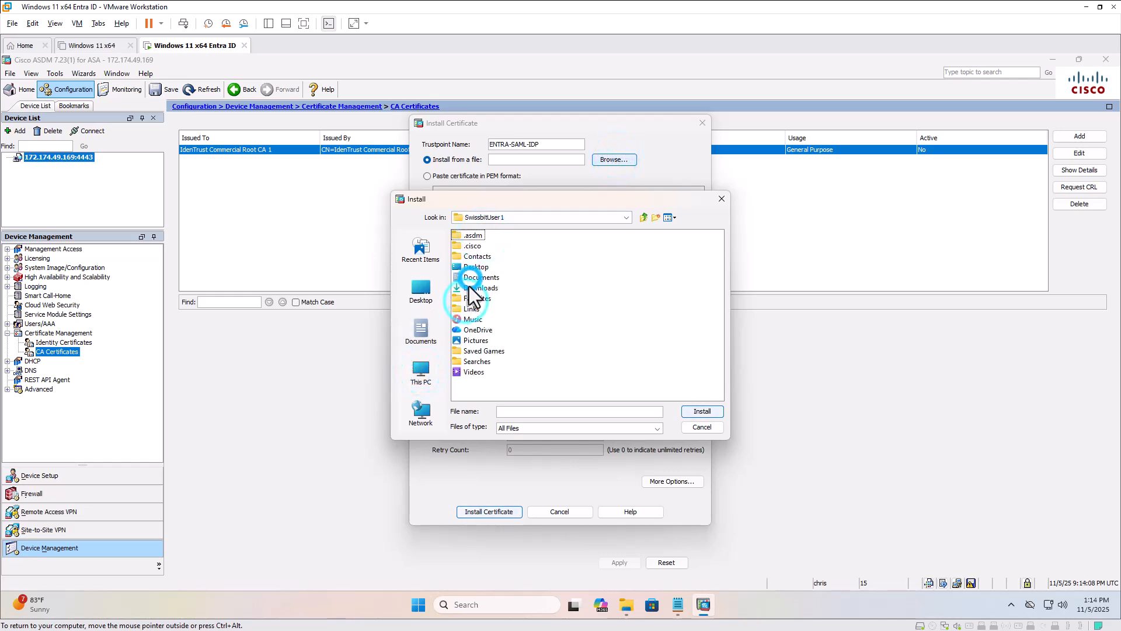
pyautogui.doubleClick(465, 288)
pyautogui.click(487, 267)
pyautogui.click(692, 412)
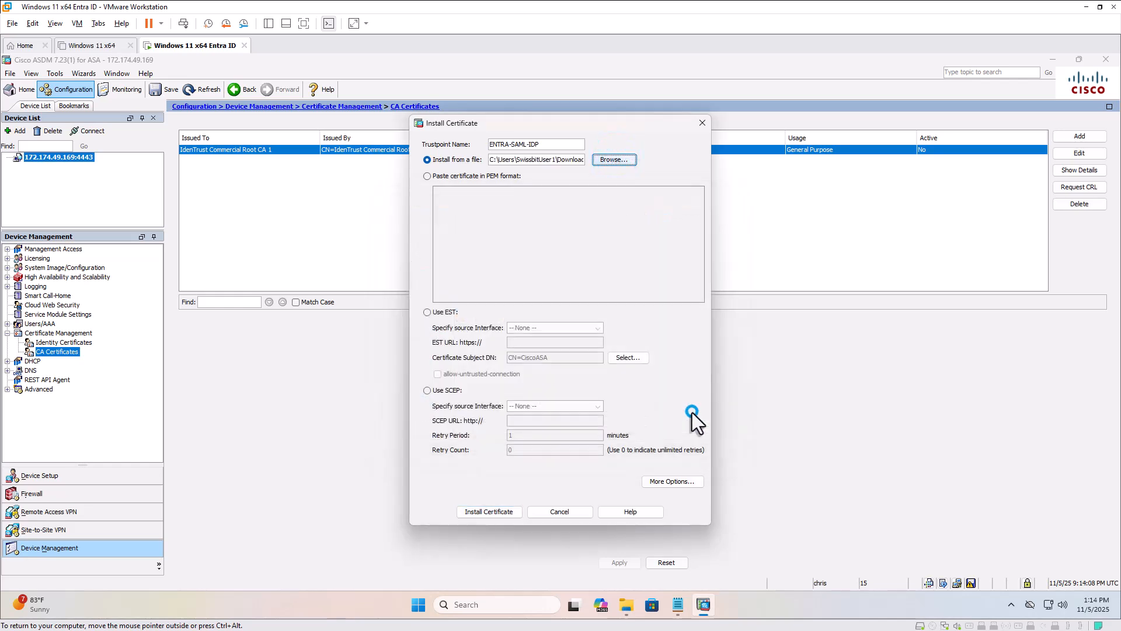
# Install the CA certificate for the ENTRA-SAML-IDP trustpoint and dismiss the notices.
pyautogui.click(488, 513)
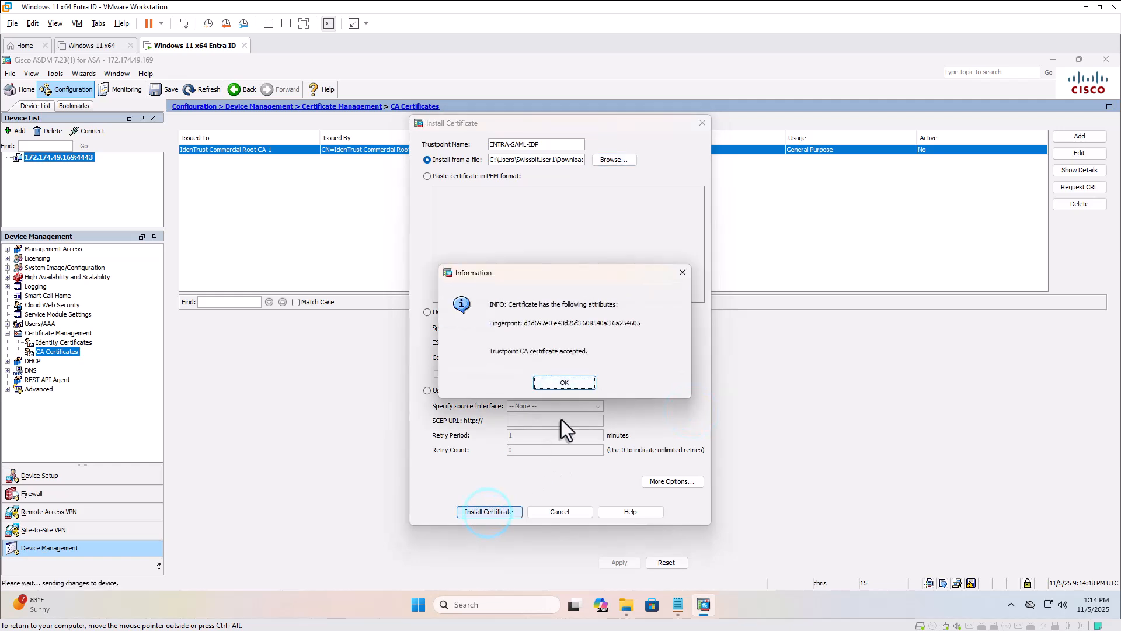
pyautogui.click(568, 383)
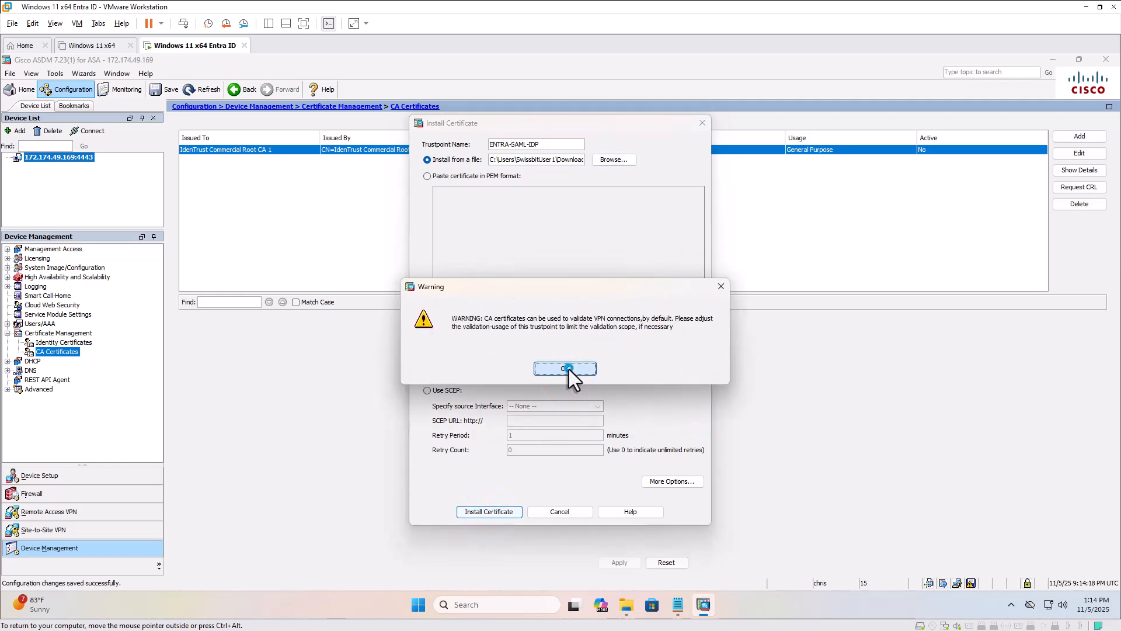
pyautogui.click(568, 369)
pyautogui.click(569, 363)
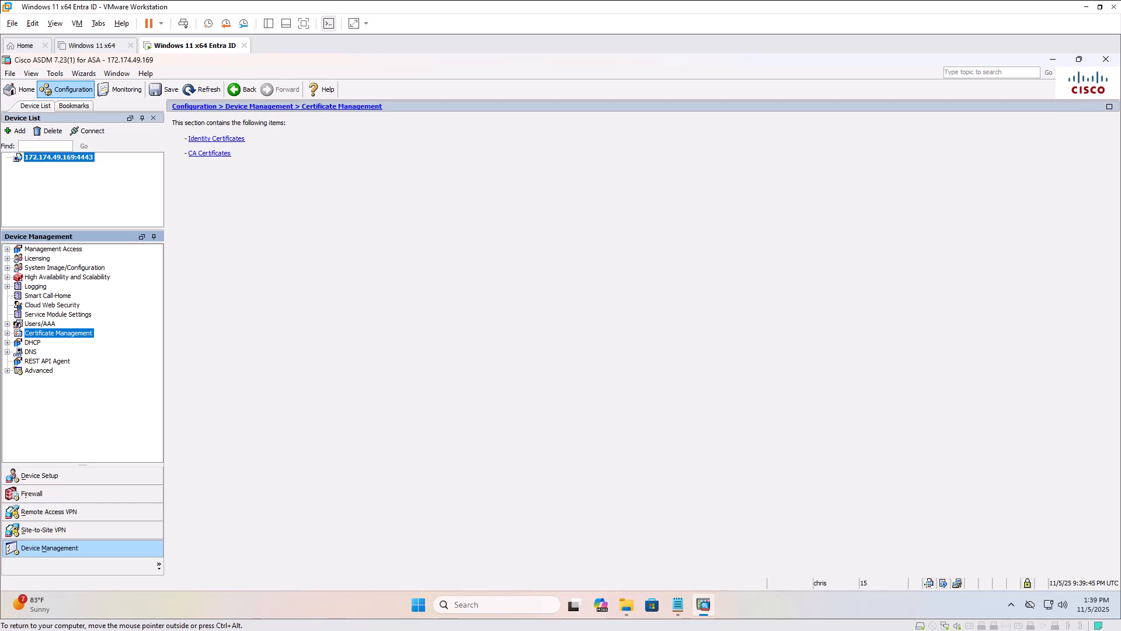
# Open the Authconcepts Secure Client connection profile under Remote Access VPN for editing and set its authentication method to SAML.
pyautogui.click(79, 508)
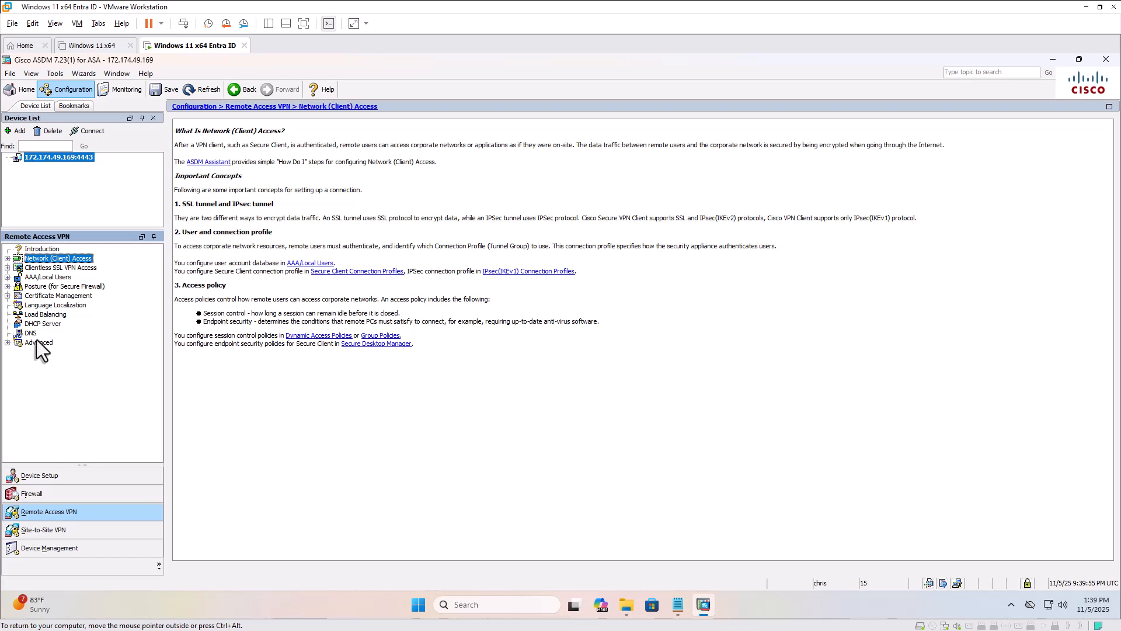
pyautogui.click(7, 258)
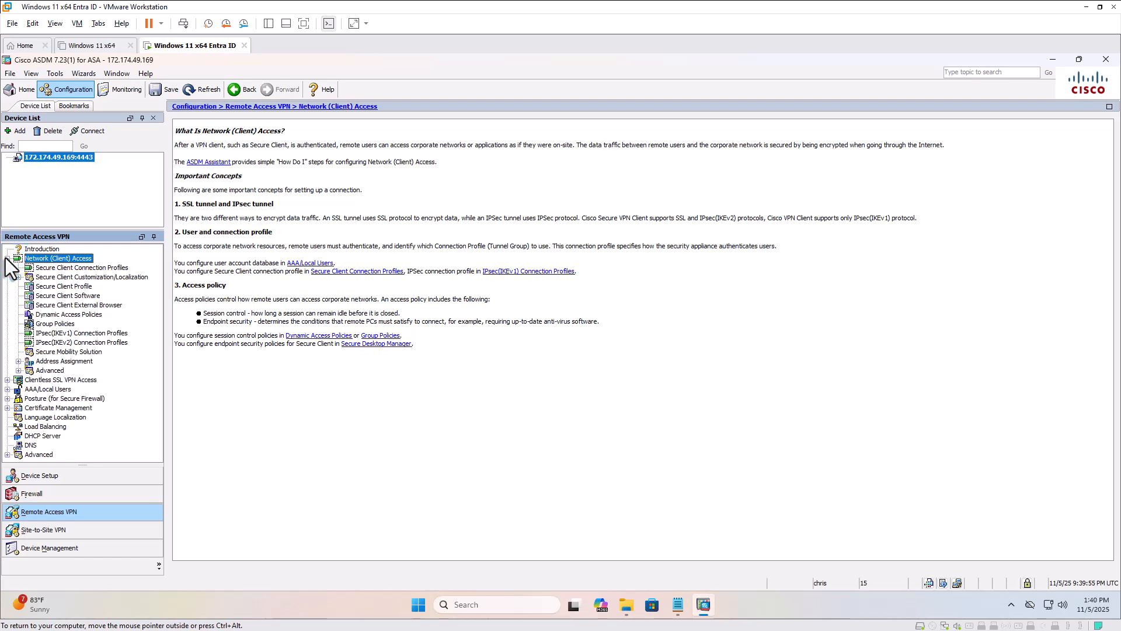
pyautogui.click(30, 269)
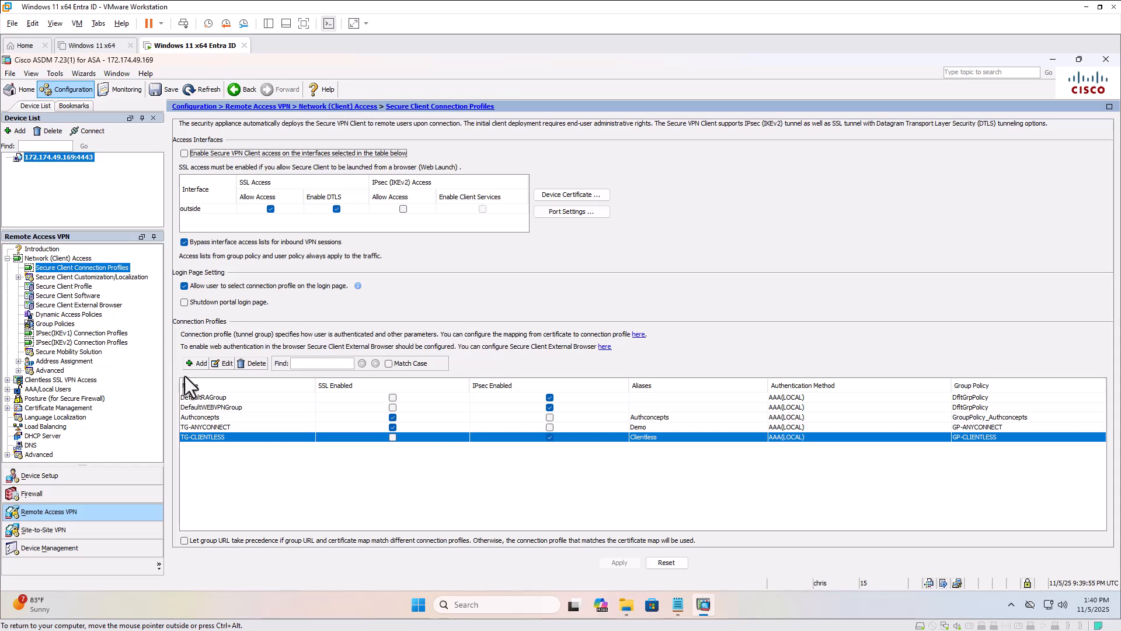
pyautogui.click(212, 416)
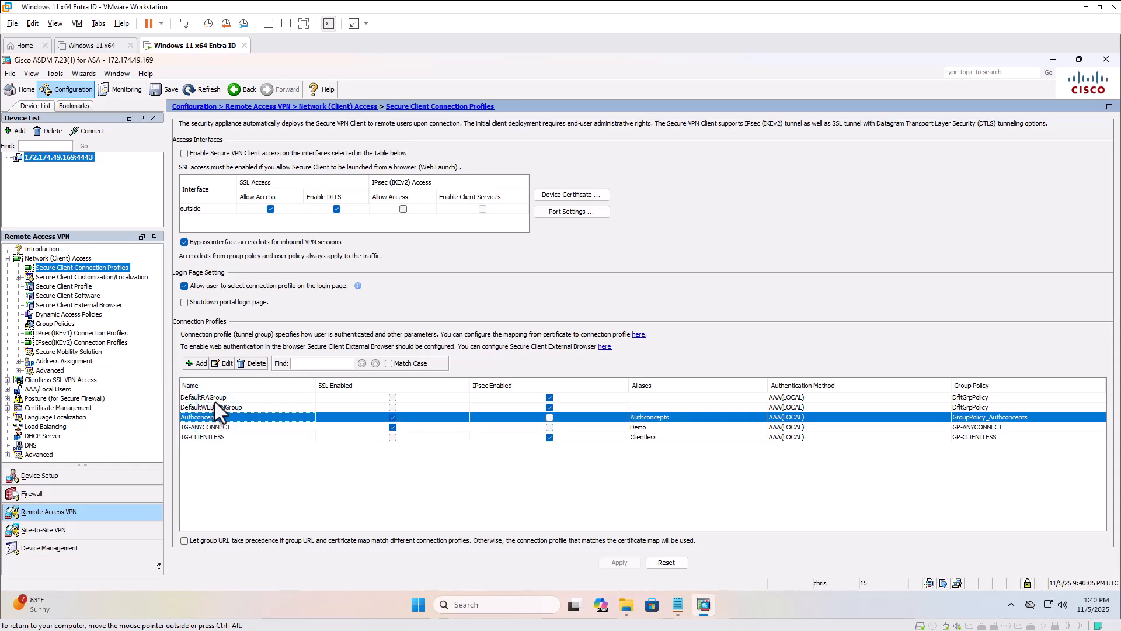
pyautogui.click(221, 364)
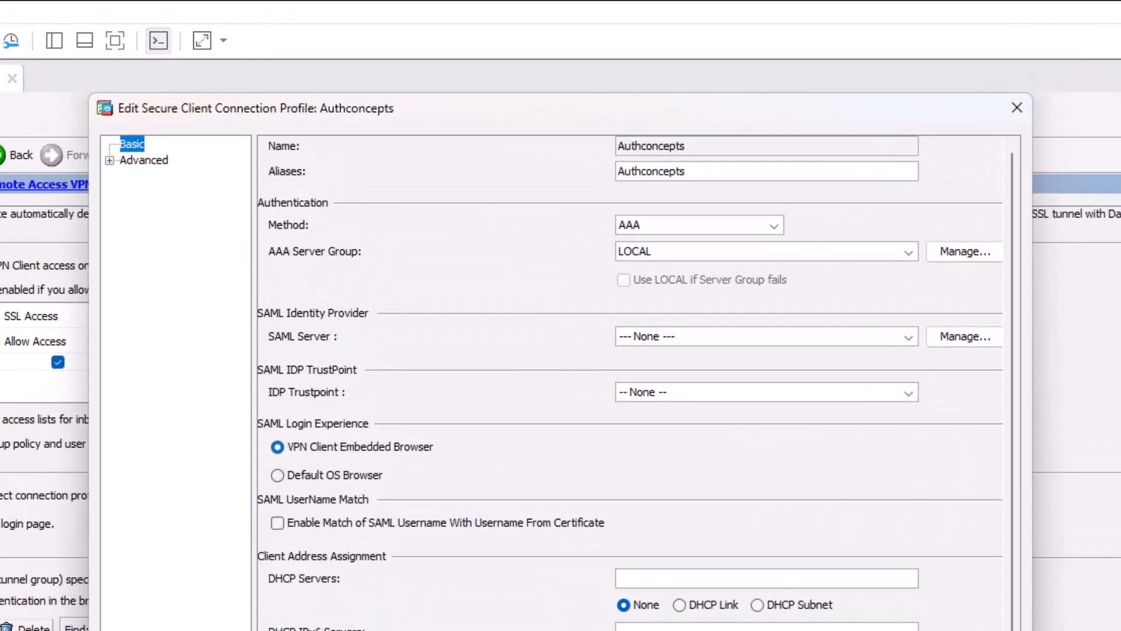
pyautogui.click(773, 229)
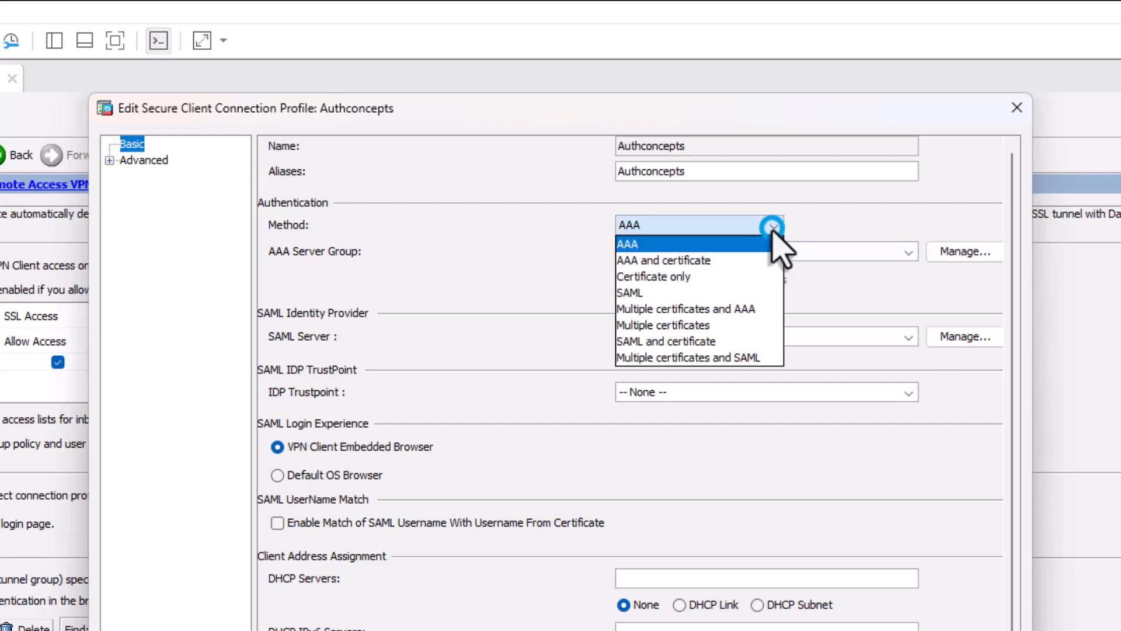
pyautogui.click(721, 293)
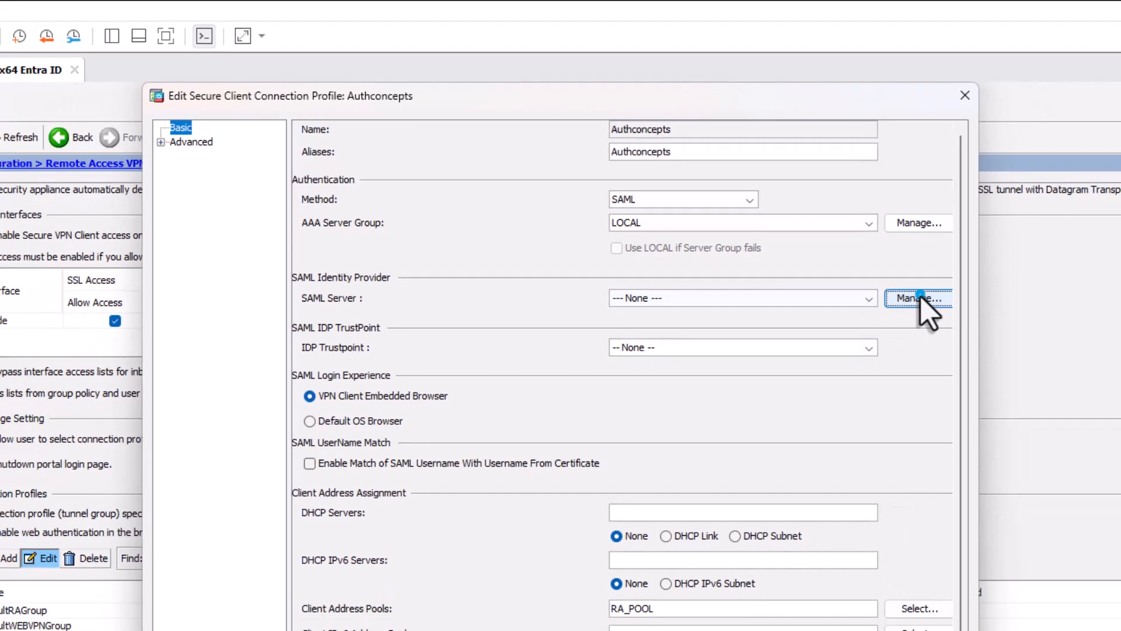
# Add a SAML SSO server with the IDP Entity ID, sign-in and sign-out URLs from the Notepad notes and local base URL 20.168.208.120.
pyautogui.click(967, 338)
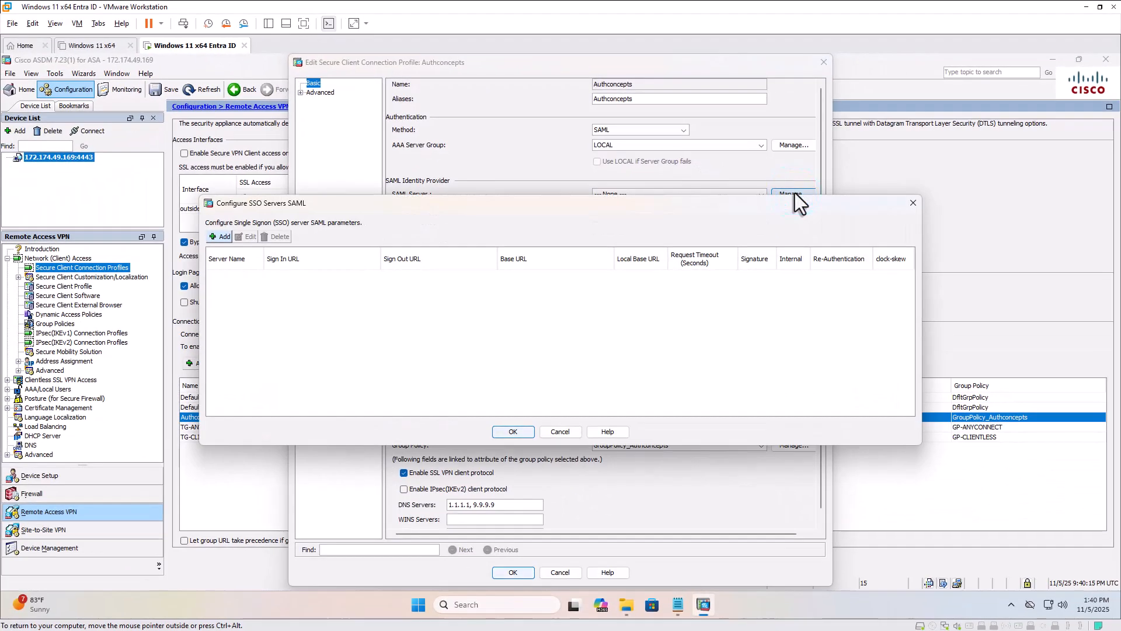
pyautogui.click(221, 237)
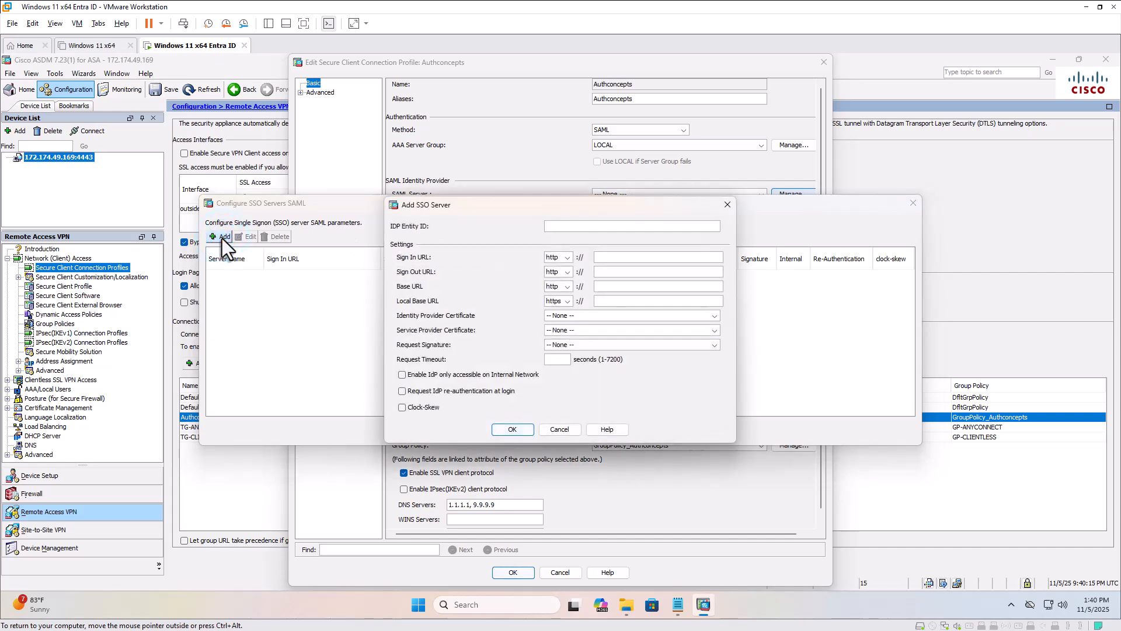
pyautogui.click(676, 609)
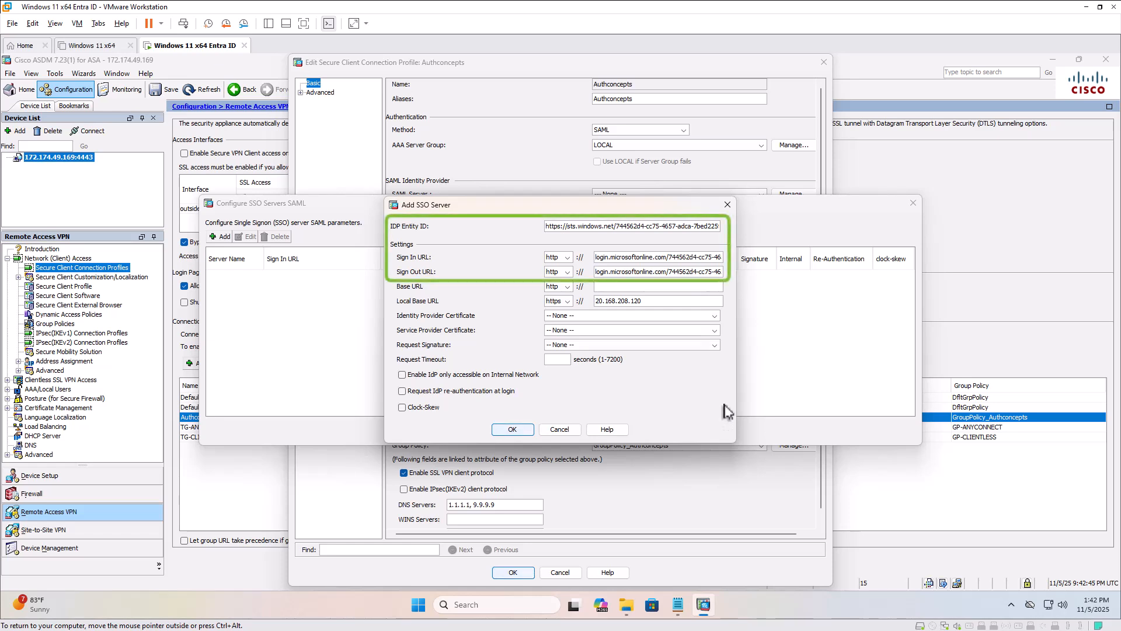
# Set the SSO server's identity provider certificate to the ENTRA-SAML-IDP entry, request signature to rsa-sha256 and request timeout to 30 seconds.
pyautogui.click(714, 316)
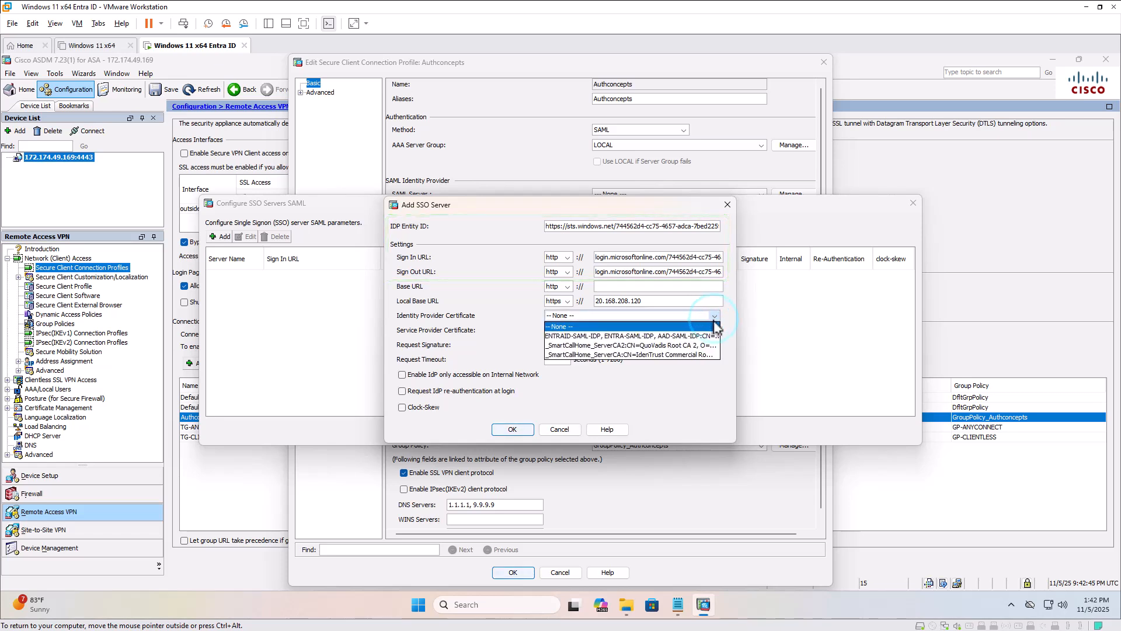
pyautogui.click(706, 336)
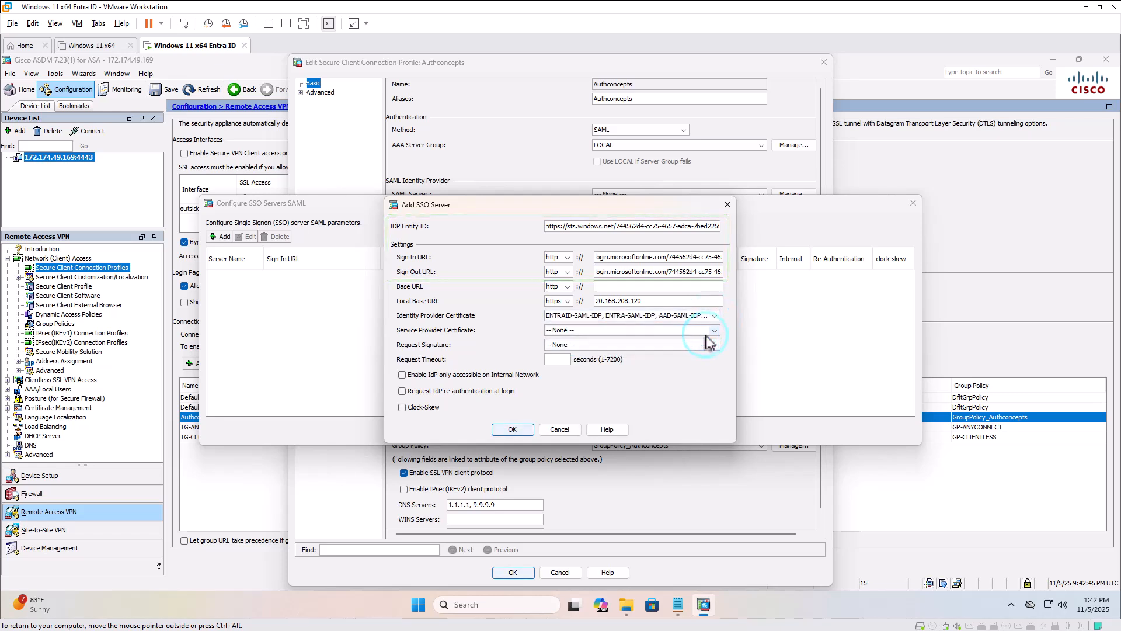
pyautogui.click(714, 345)
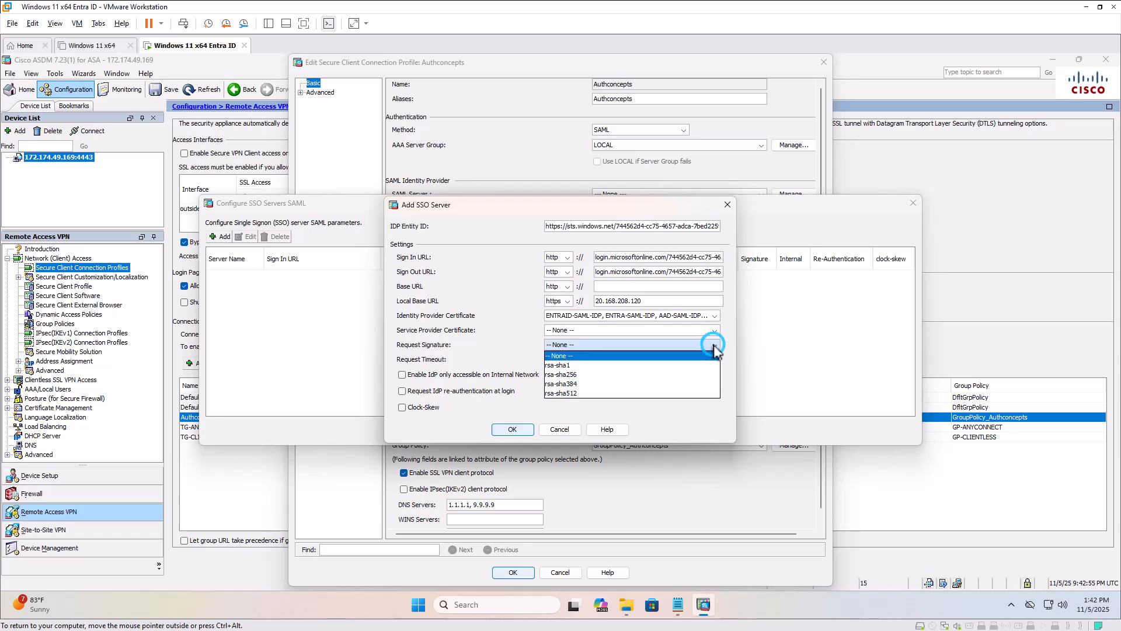
pyautogui.click(704, 374)
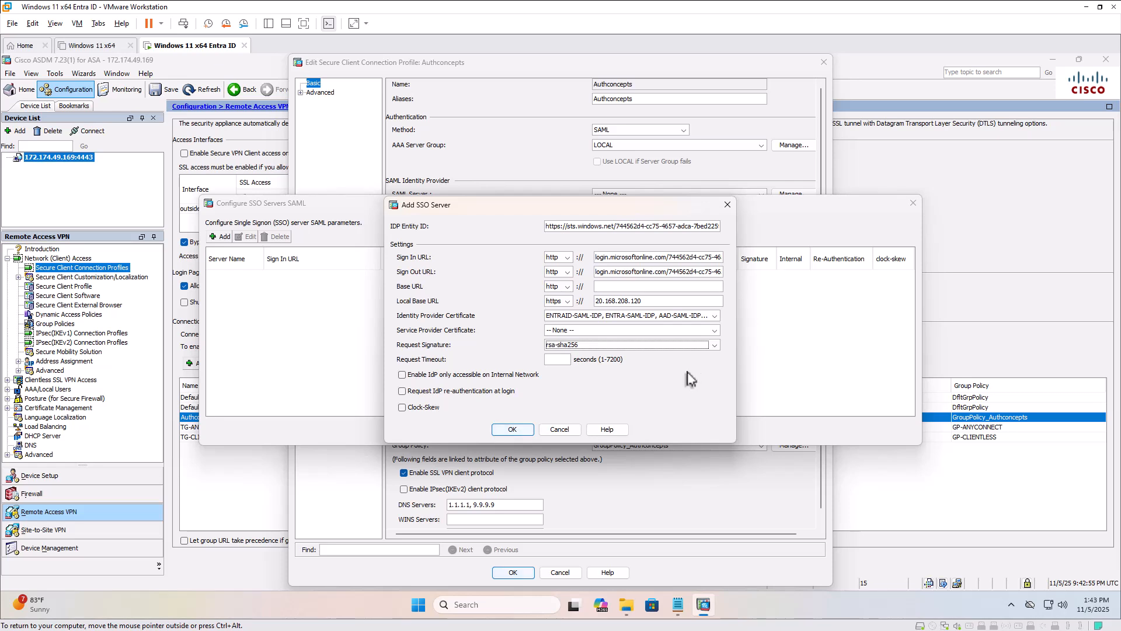
pyautogui.click(556, 358)
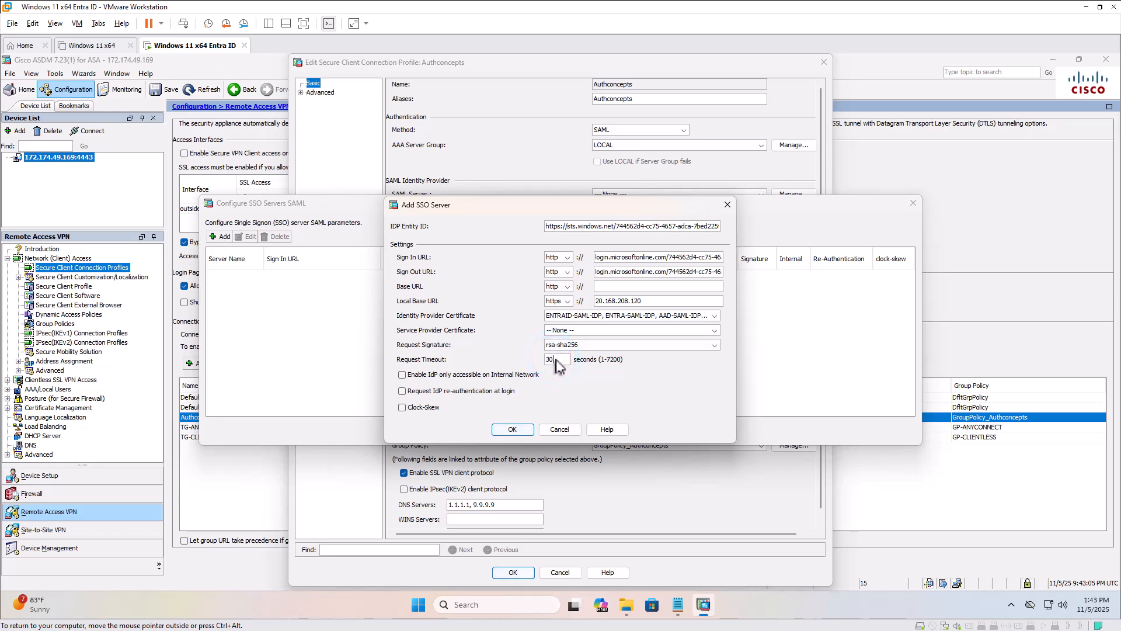
# Save the new SAML SSO server and the edited Authconcepts connection profile.
pyautogui.click(513, 431)
pyautogui.click(513, 432)
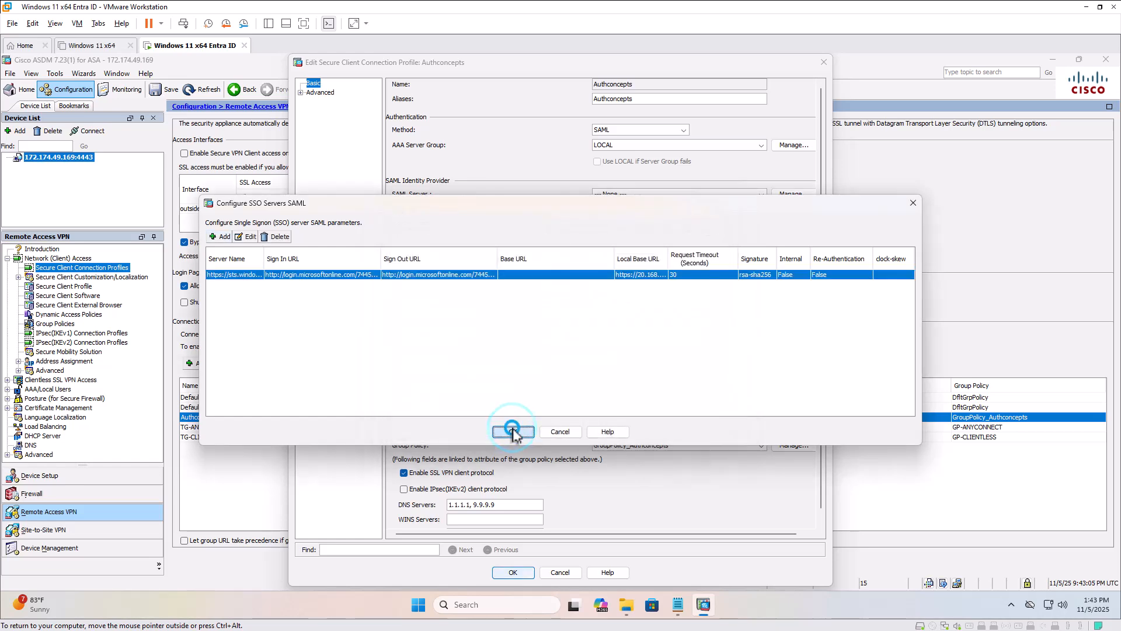
pyautogui.click(500, 570)
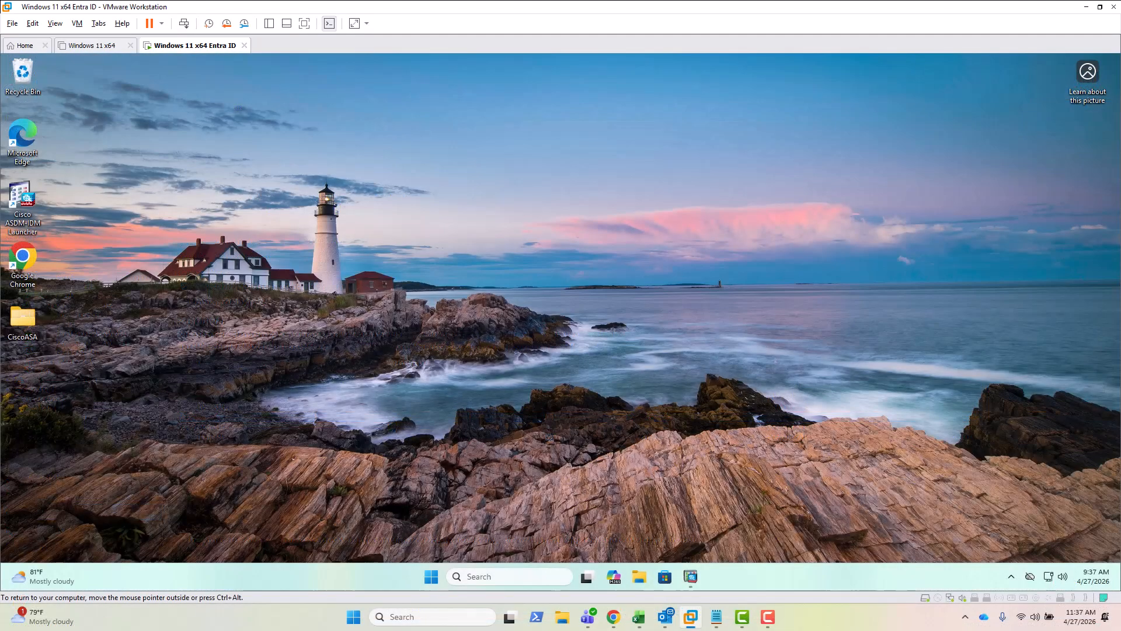
# Open Cisco Secure Client and start a VPN connection to 20.168.208.120.
pyautogui.click(1011, 576)
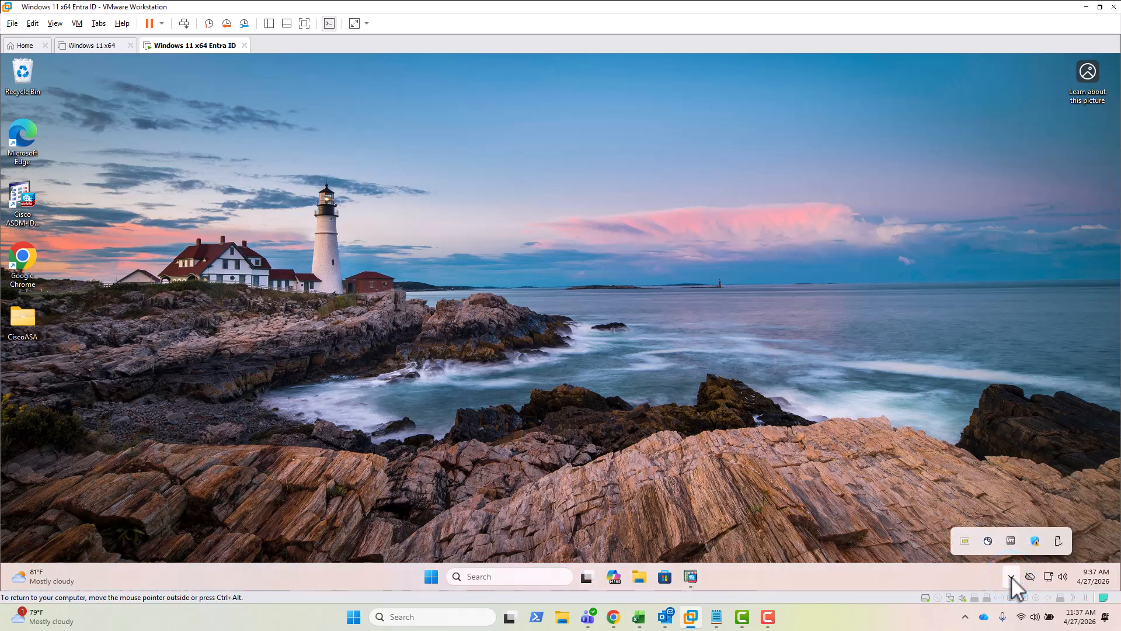
pyautogui.click(988, 542)
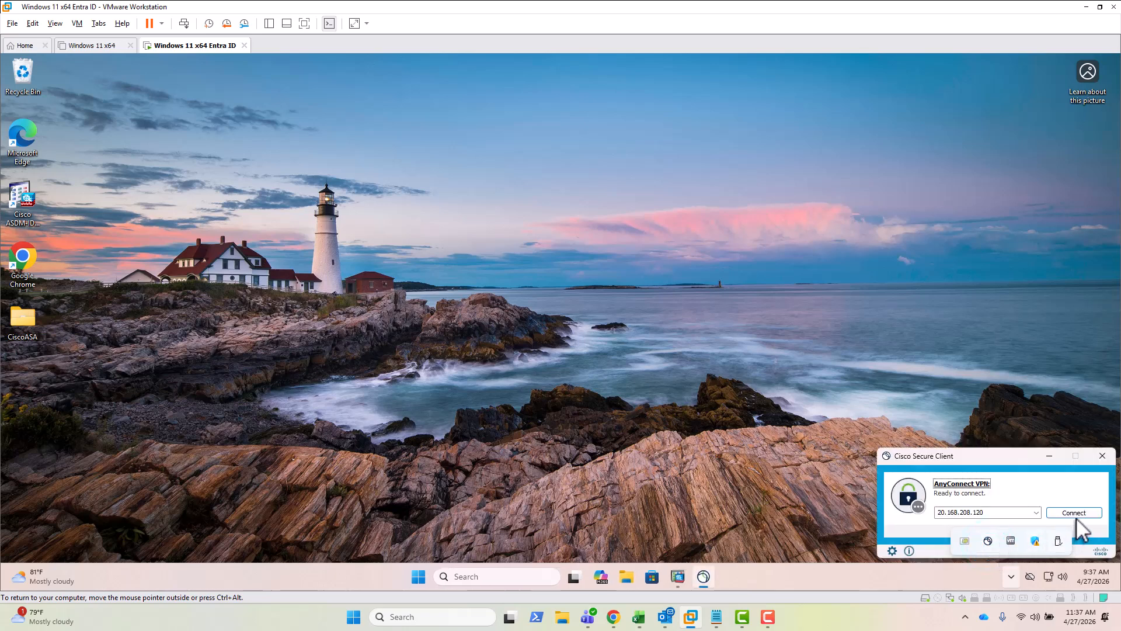
pyautogui.click(1074, 512)
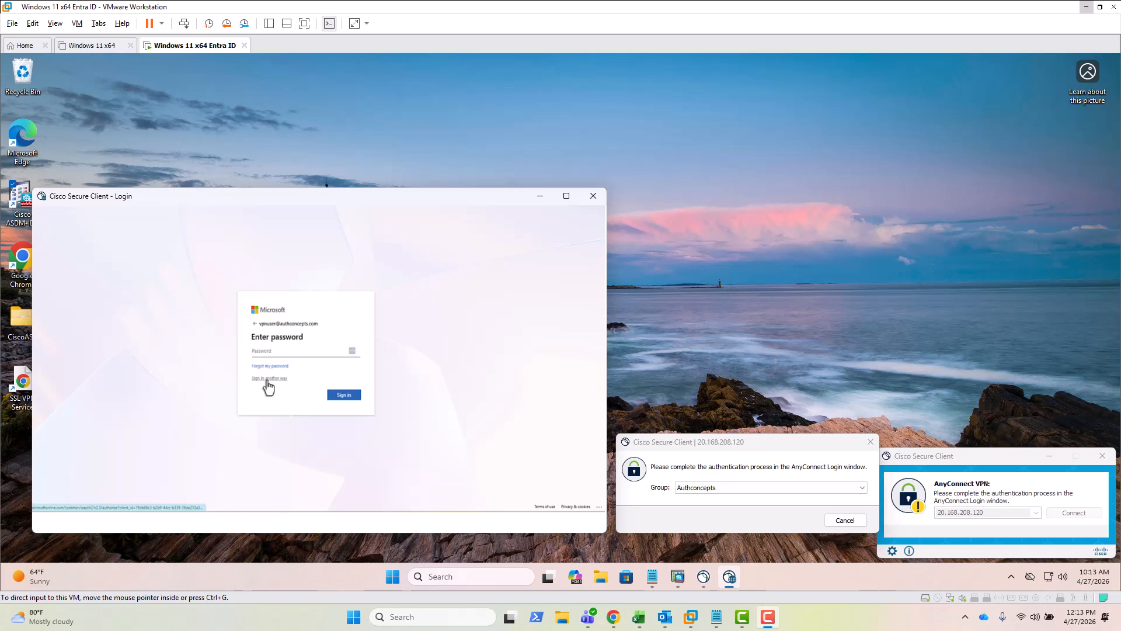
# Sign in to the Microsoft login with a security key passkey instead of the password, entering the security key PIN.
pyautogui.click(268, 378)
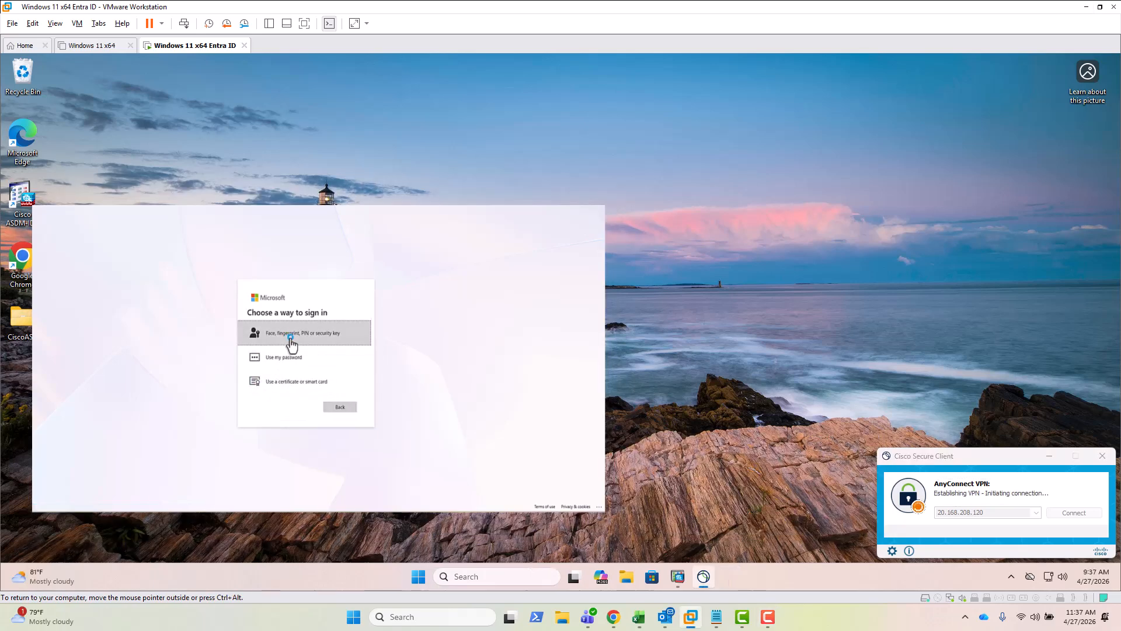
pyautogui.click(292, 344)
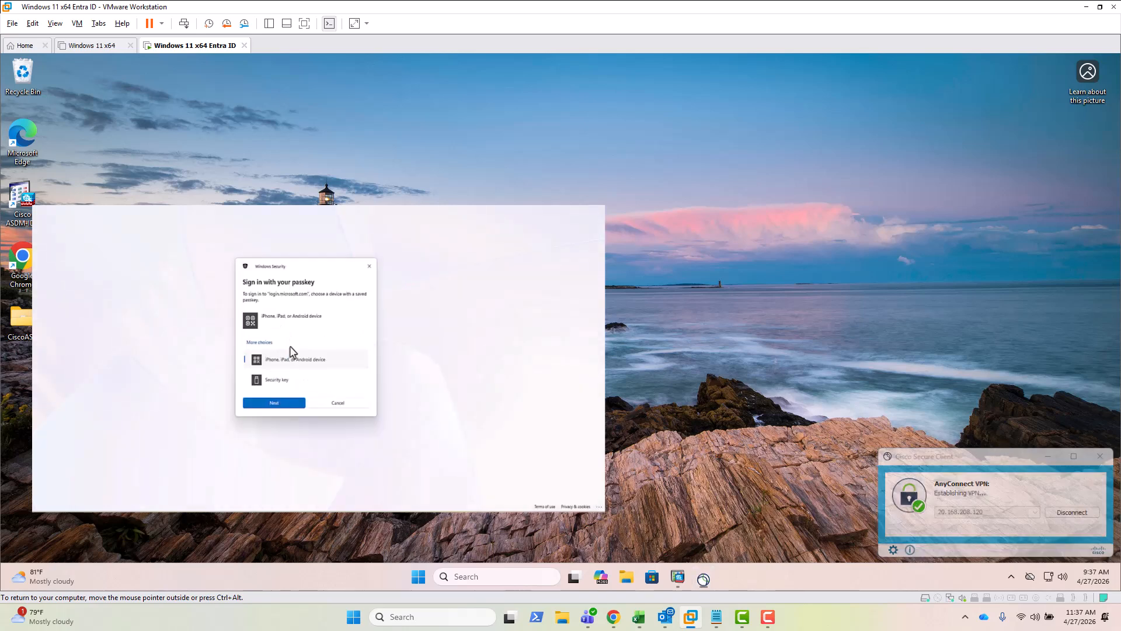
pyautogui.click(278, 380)
pyautogui.click(274, 402)
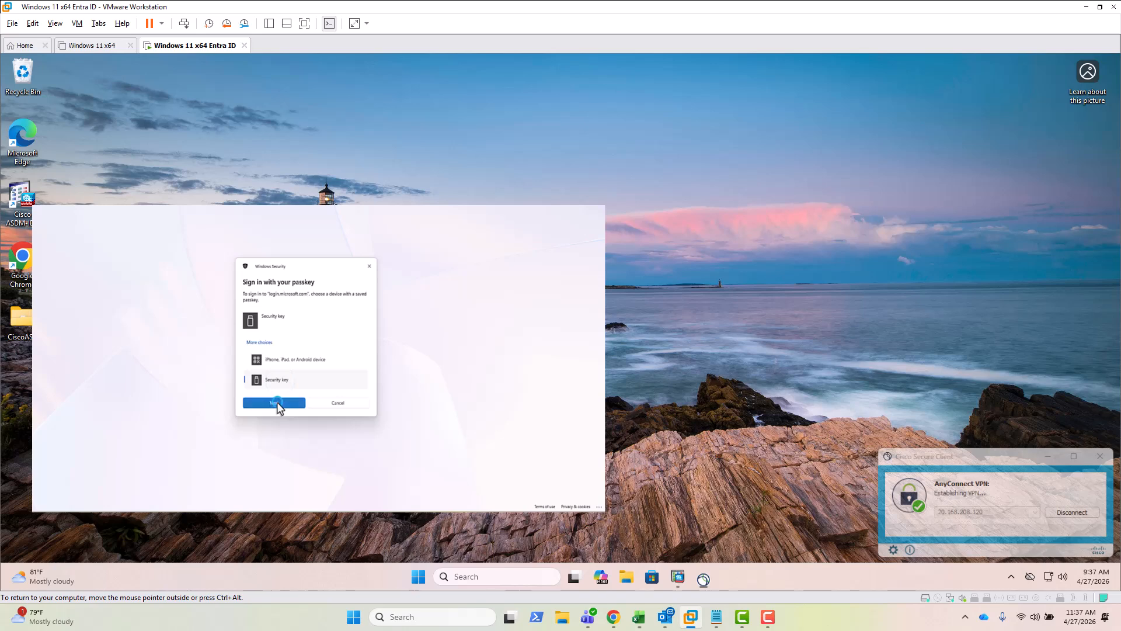
pyautogui.write('1')
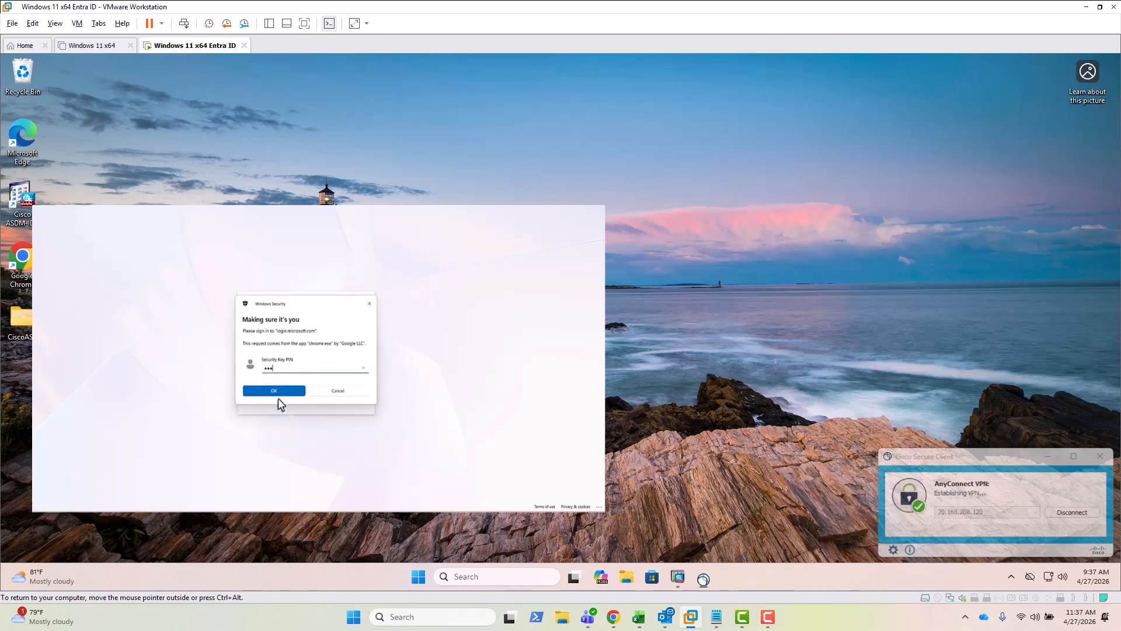
pyautogui.click(278, 391)
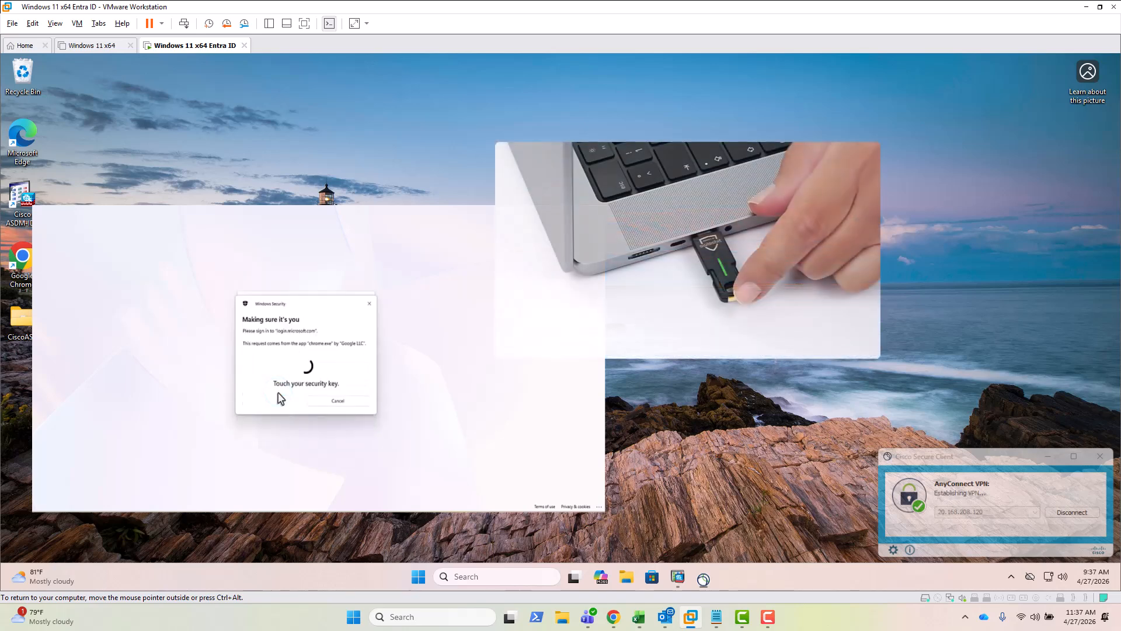